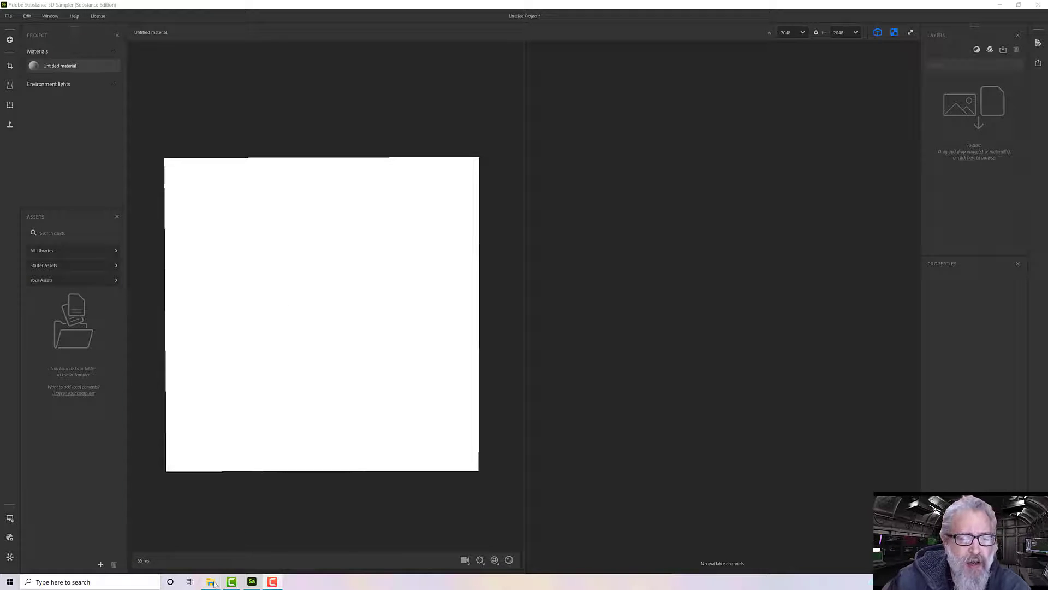
Drag BrickLargeBrown0017_2_M.jpg from the brick textures folder onto Sampler's Layers drop area
mouse_move(212, 582)
left_click(82, 546)
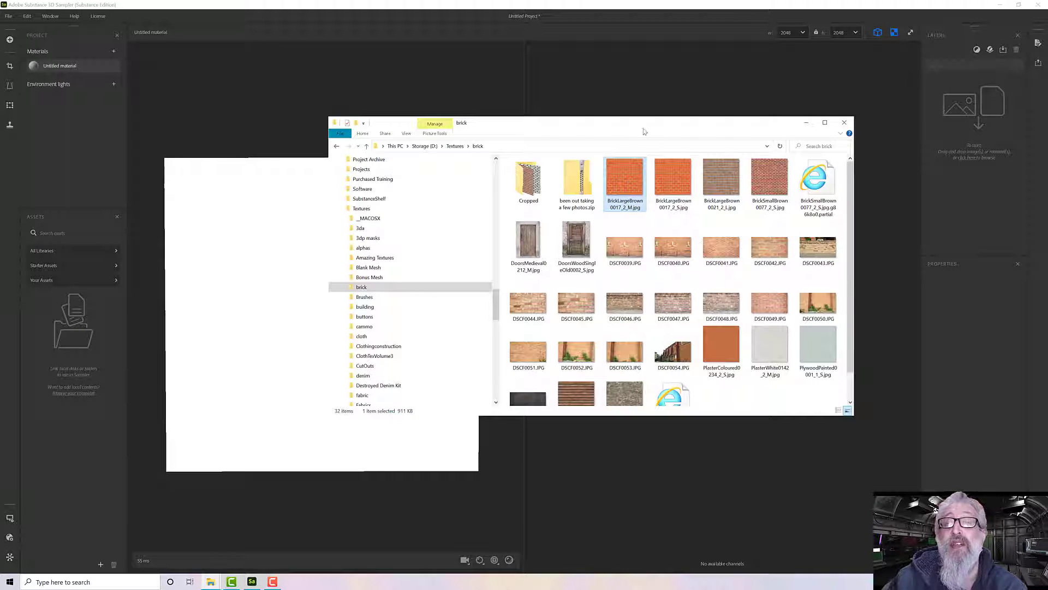
left_click_drag(644, 141, 509, 164)
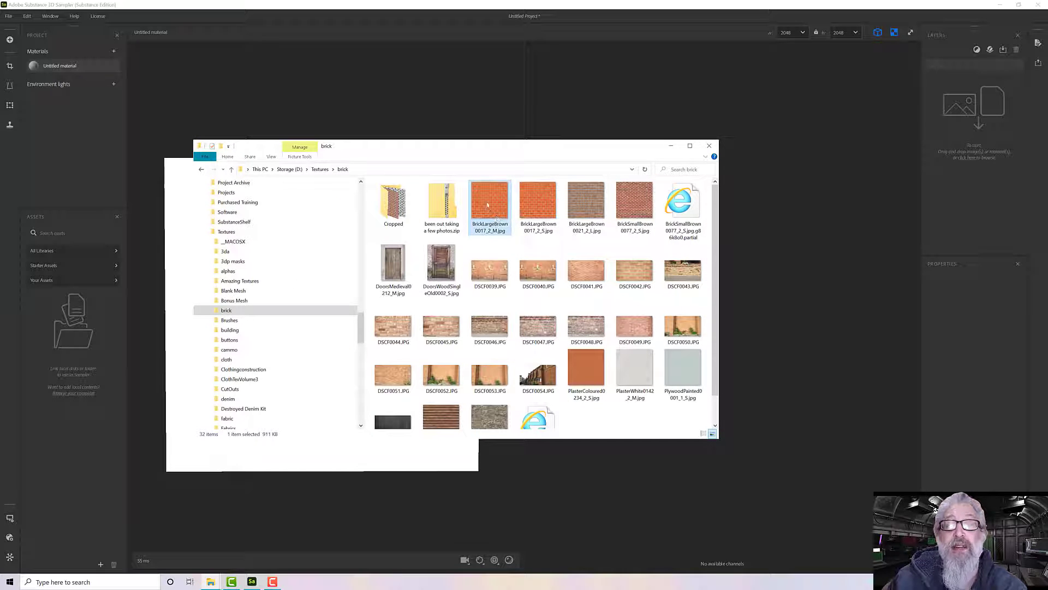
left_click_drag(494, 216, 977, 132)
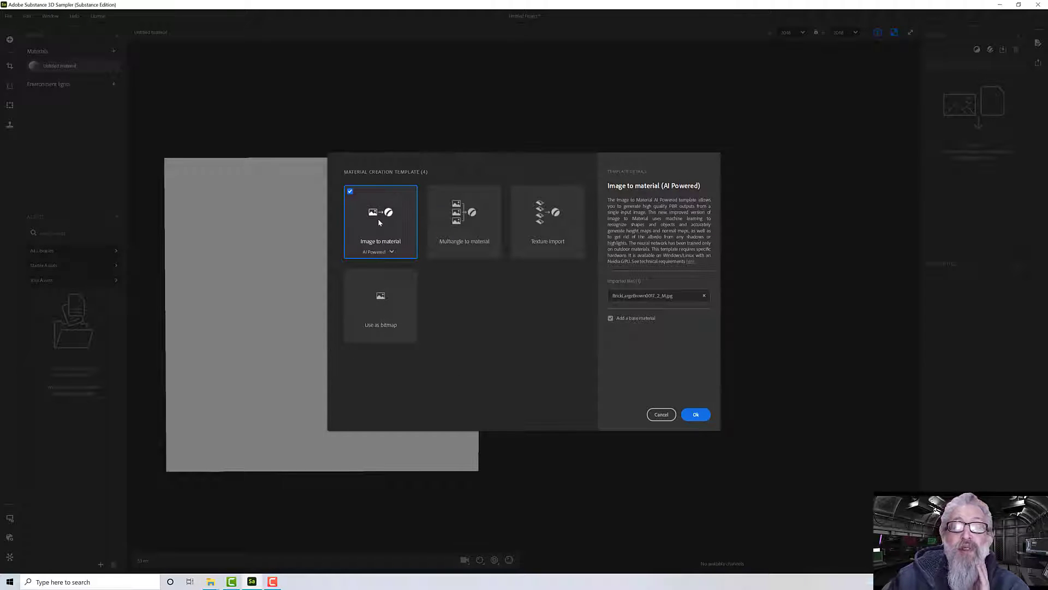
Confirm the 'Image to material (AI Powered)' template to generate the brick material
left_click(696, 414)
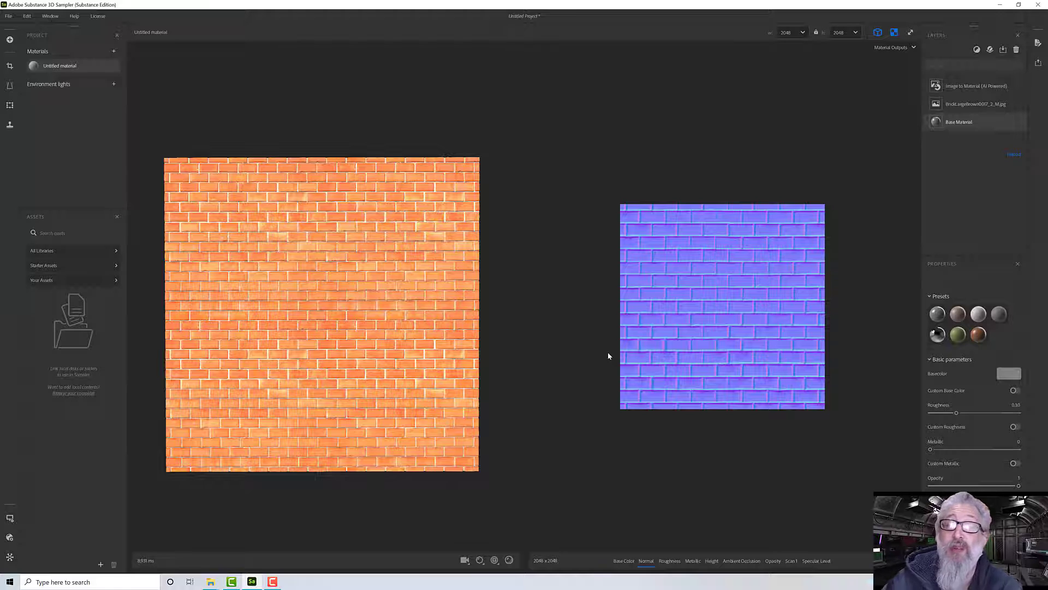
Zoom and orbit the 3D viewport to tilt the brick plane into perspective
scroll(396, 352, "up", 2)
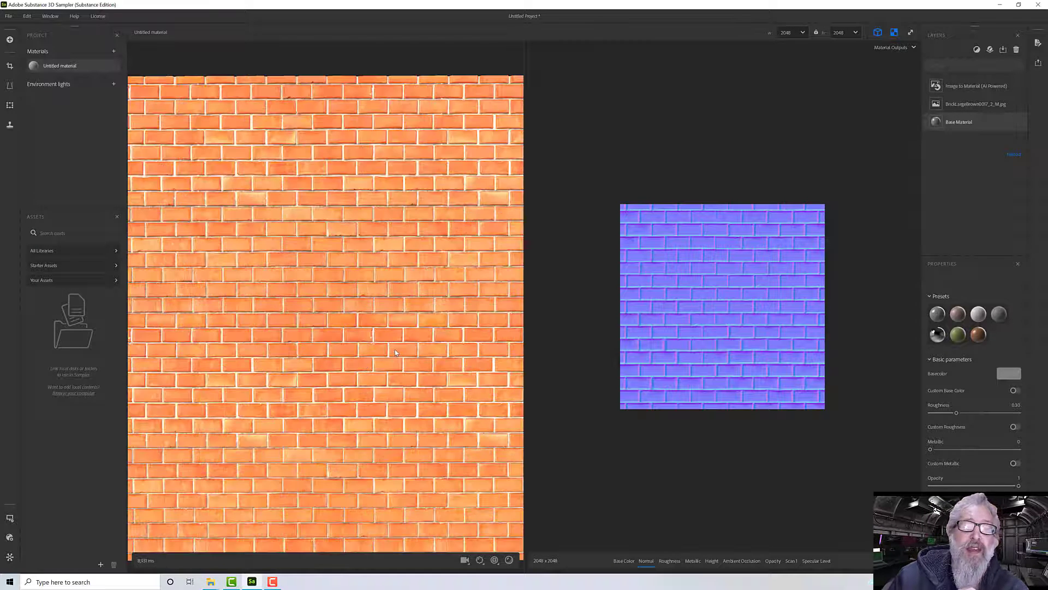
scroll(392, 361, "down", 2)
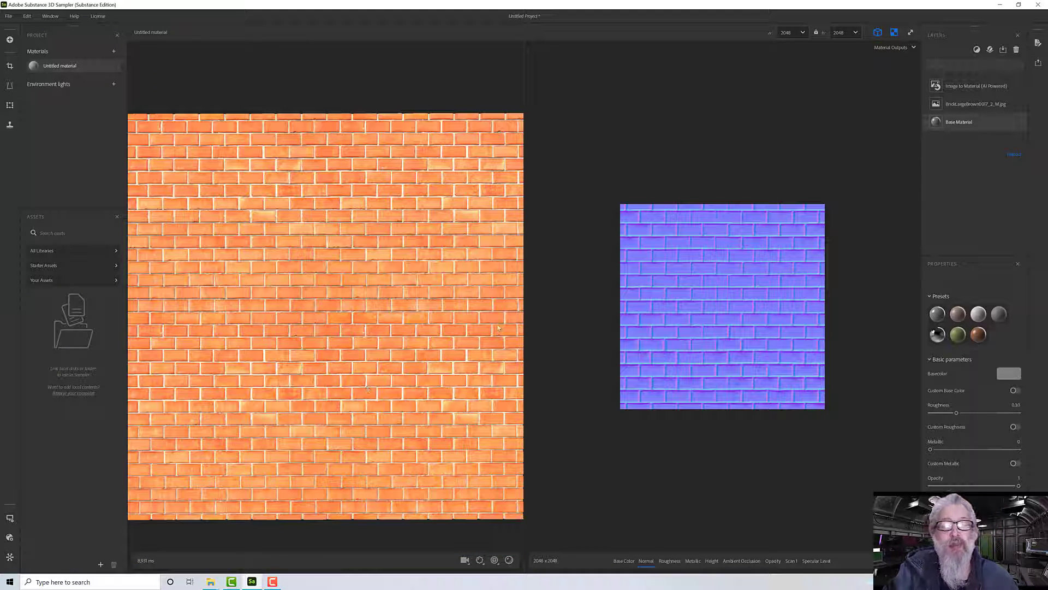
mouse_move(327, 350)
left_mouse_down()
mouse_move(327, 361)
mouse_move(339, 357)
left_mouse_up()
scroll(337, 357, "up", 6)
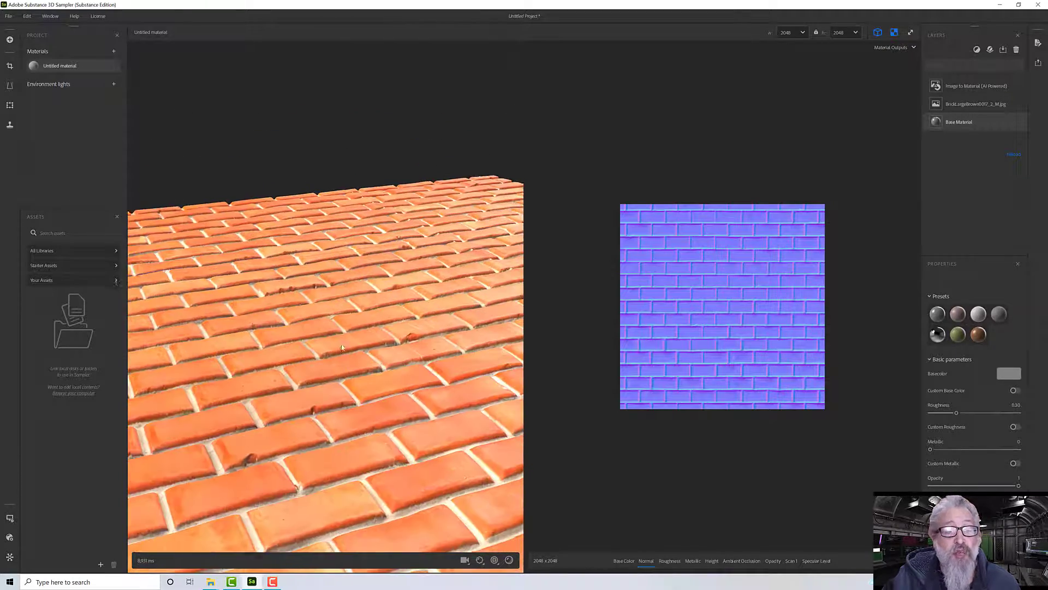
scroll(342, 347, "down", 6)
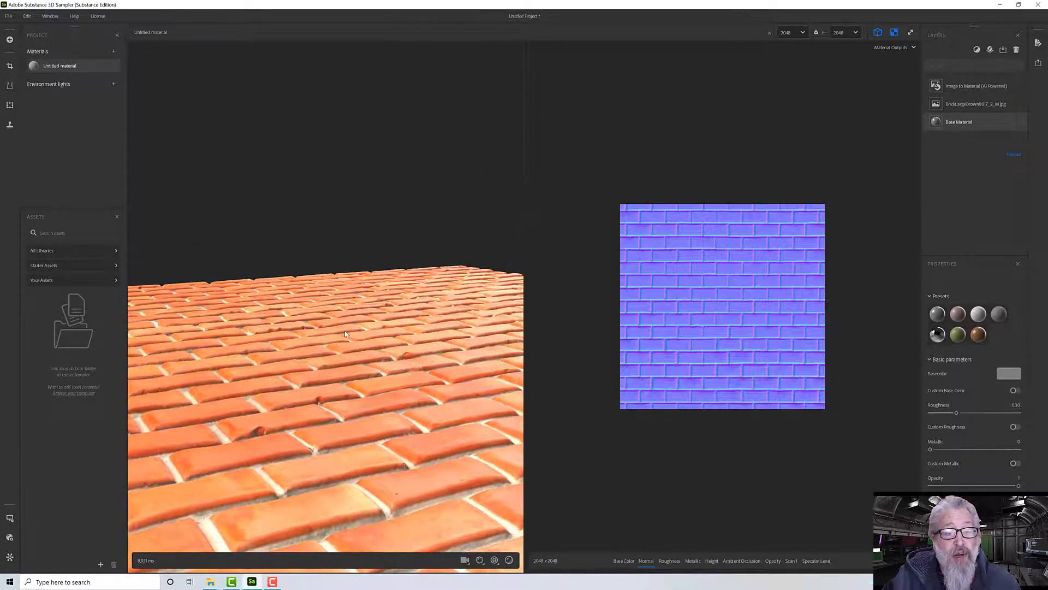
scroll(345, 335, "down", 5)
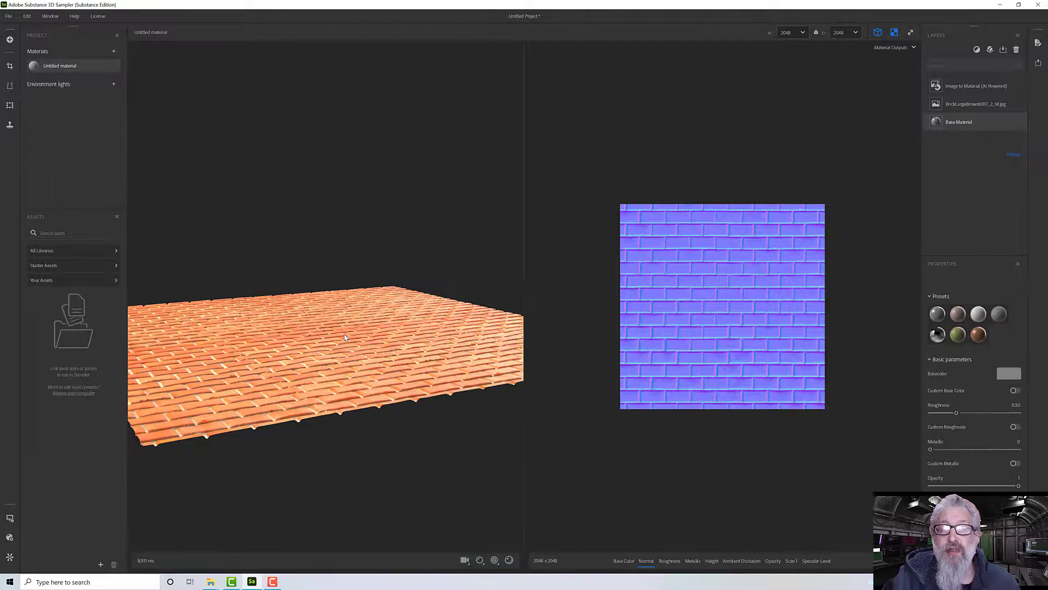
scroll(343, 348, "up", 5)
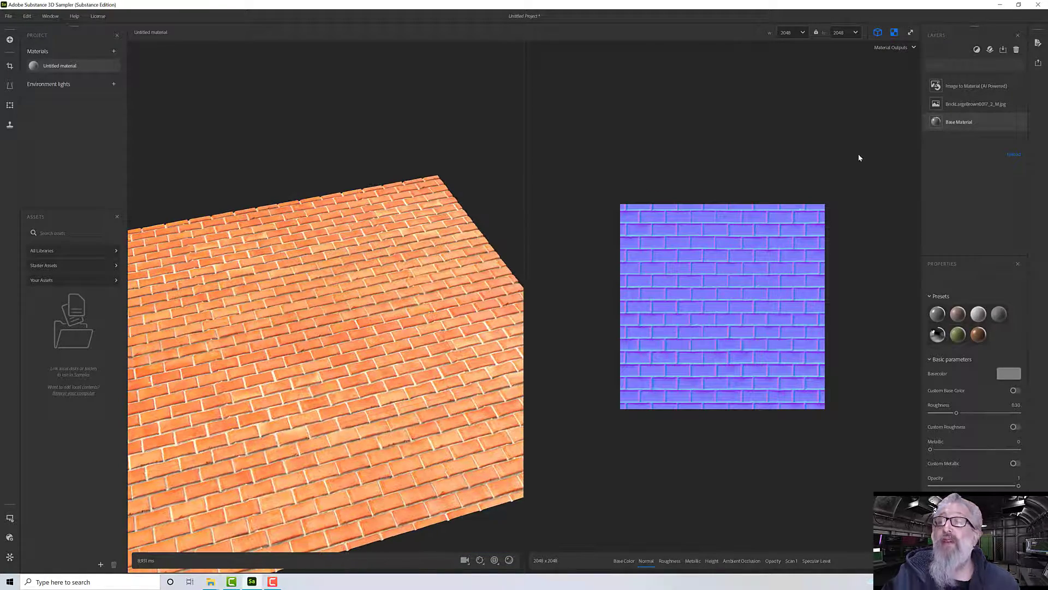
Select the Image to Material (AI Powered) layer and zoom into the normal map's bricks
left_click(967, 93)
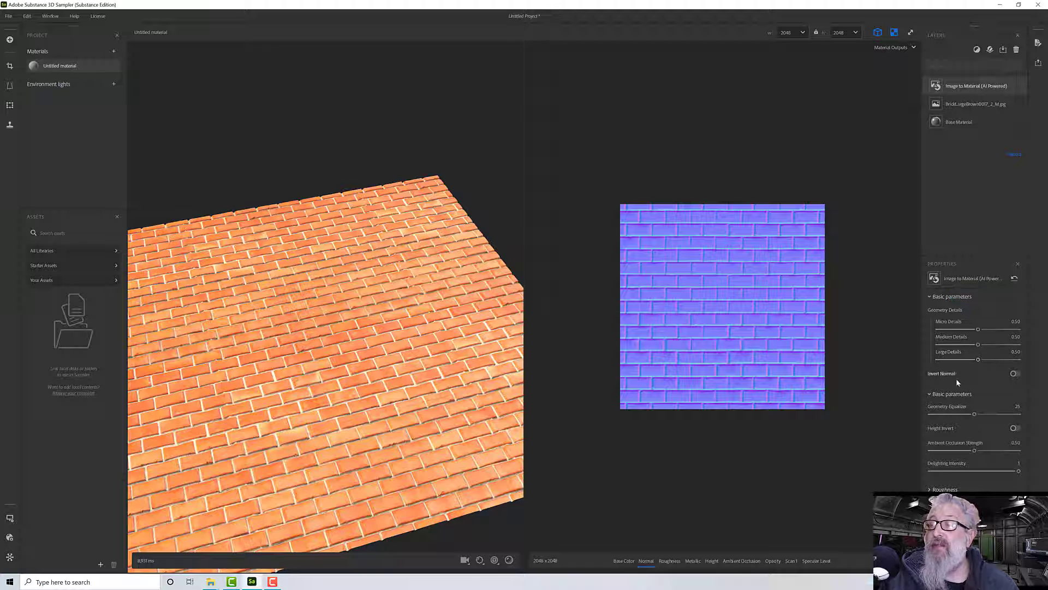
scroll(763, 345, "up", 2)
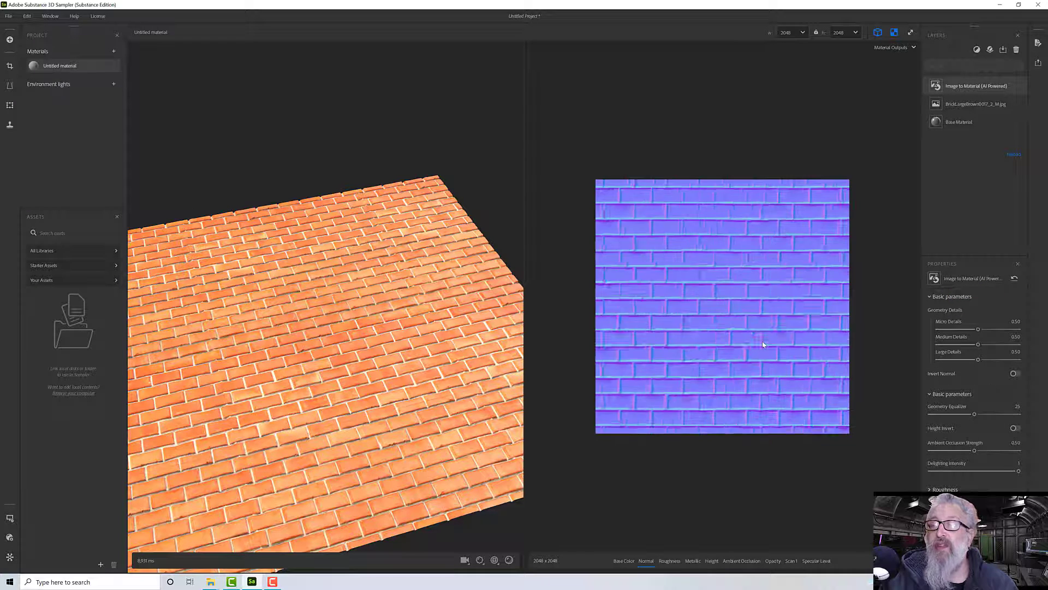
scroll(764, 344, "up", 10)
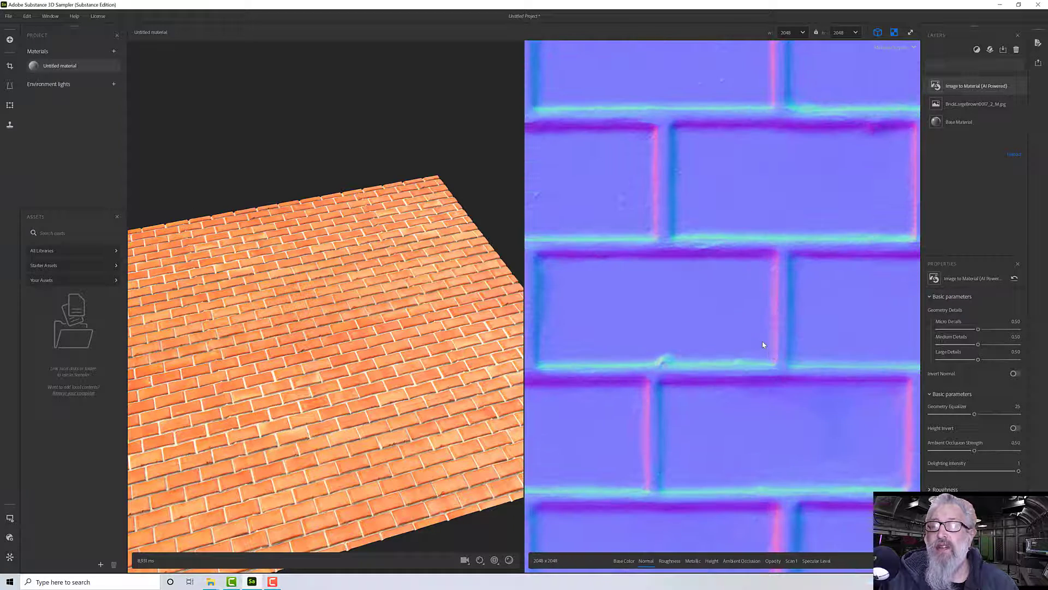
middle_click_drag(714, 357, 824, 344)
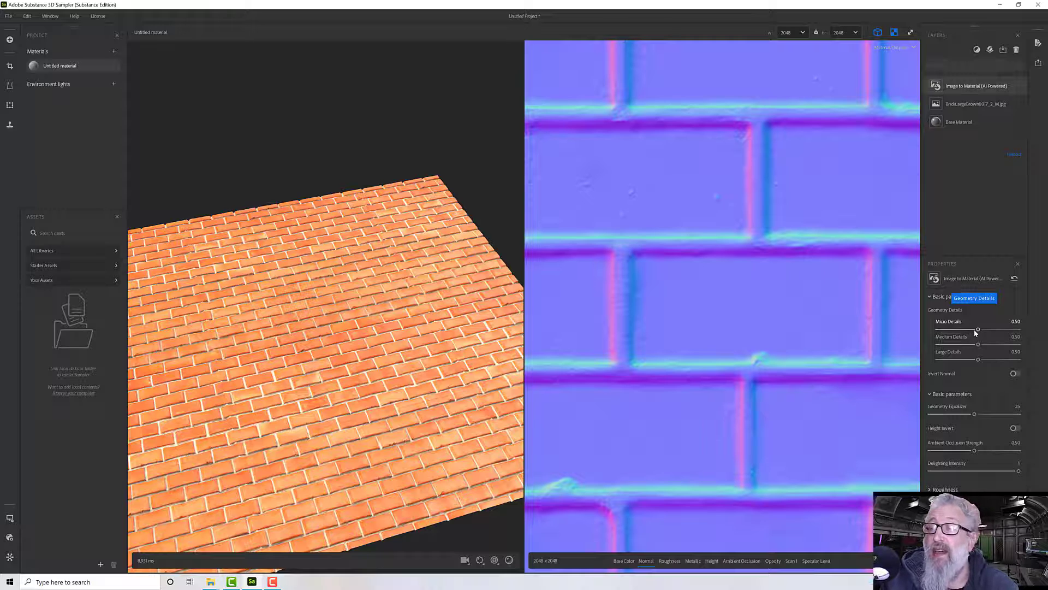
Test Micro Details at 0, then set it to full strength 1
left_click_drag(978, 329, 924, 358)
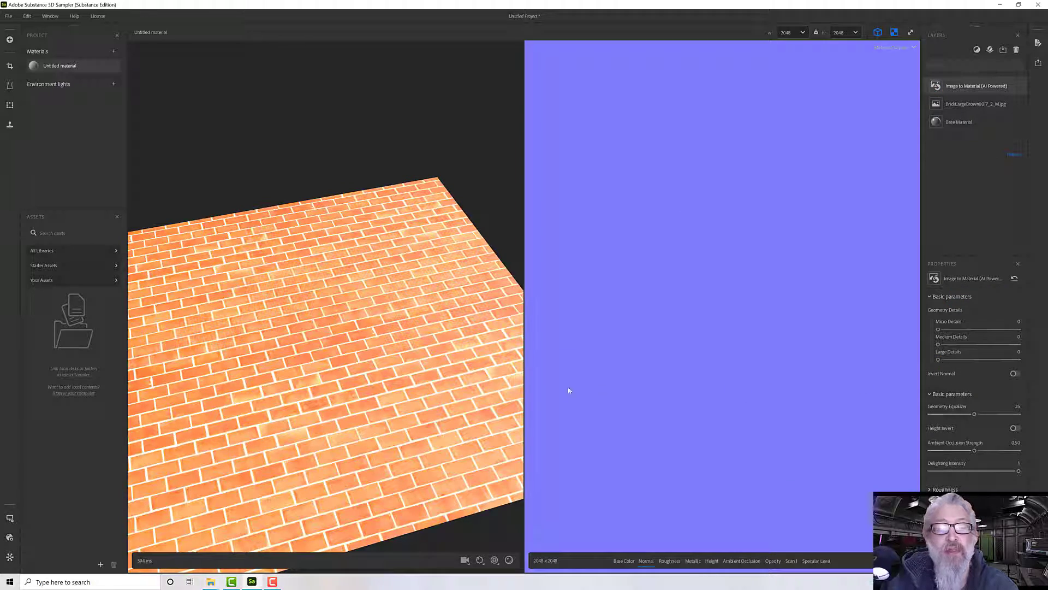
left_click_drag(471, 393, 364, 453)
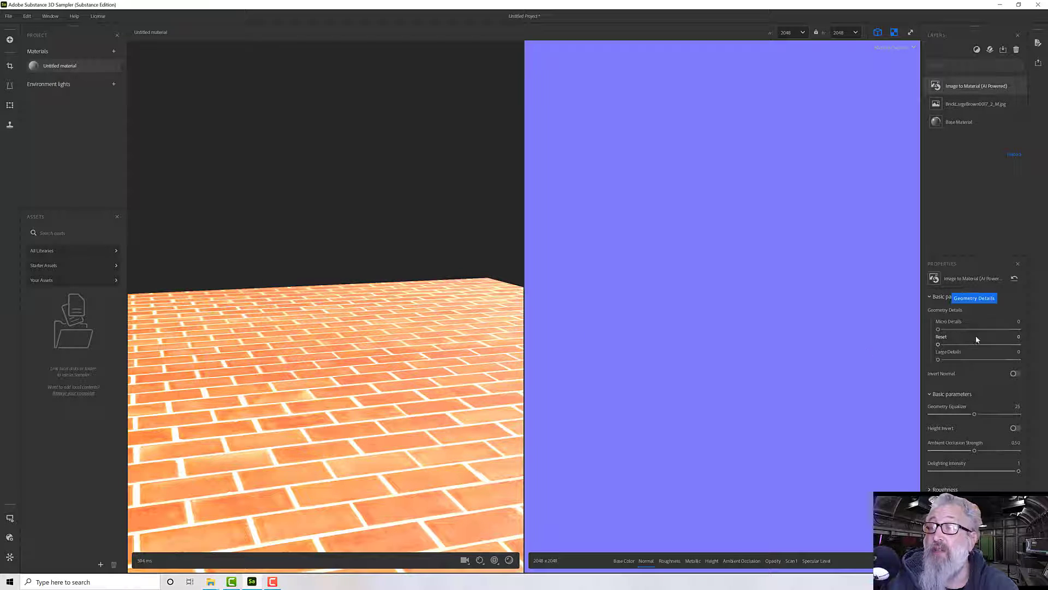
left_click_drag(939, 330, 1024, 330)
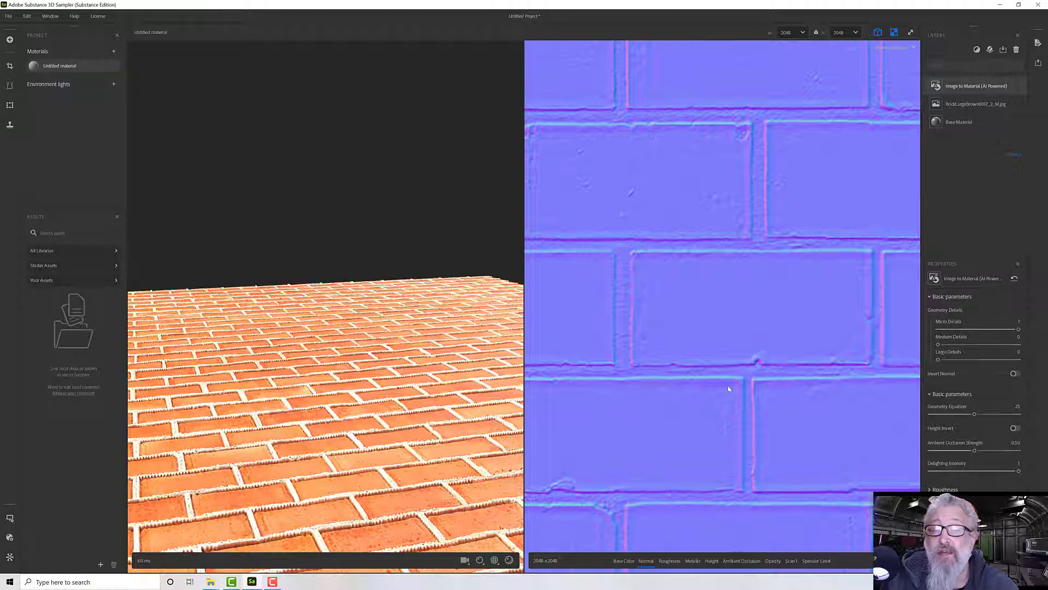
scroll(384, 491, "up", 3)
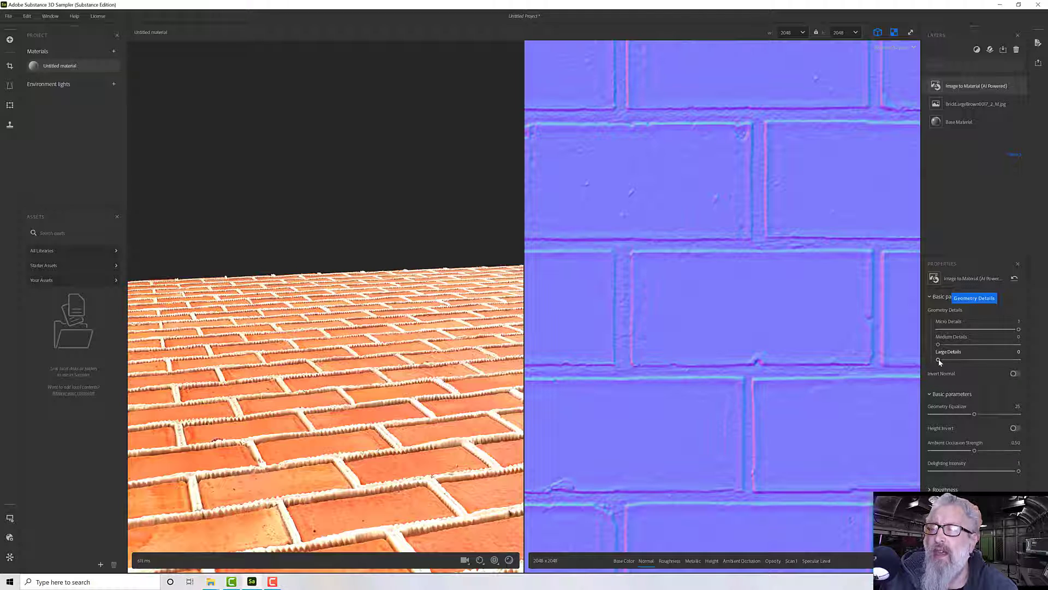
Set Medium Details to 0.60 and Large Details to 0.70
left_click_drag(938, 345, 1029, 348)
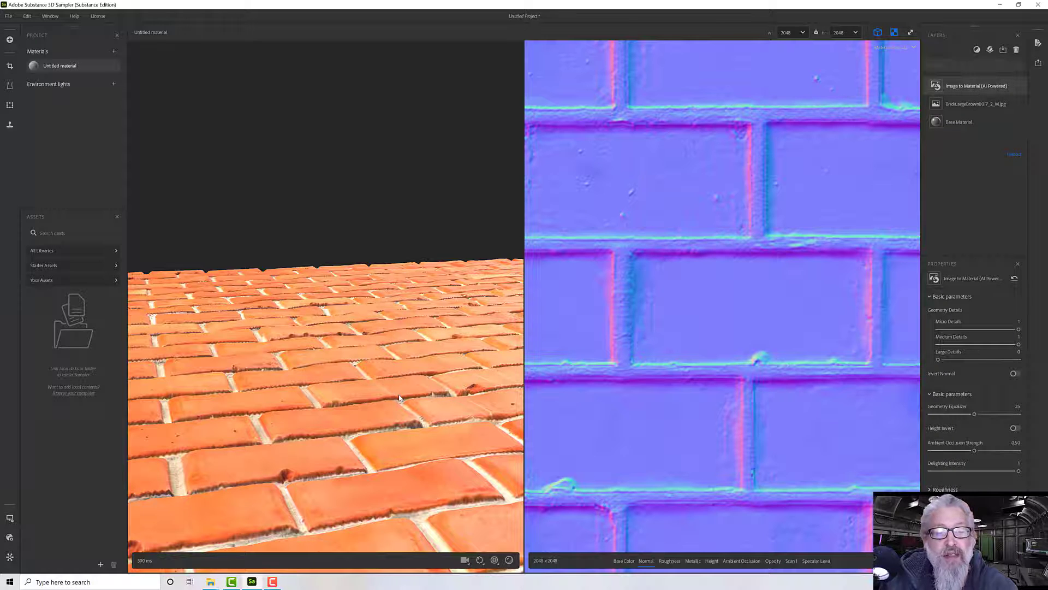
left_click_drag(939, 360, 1026, 365)
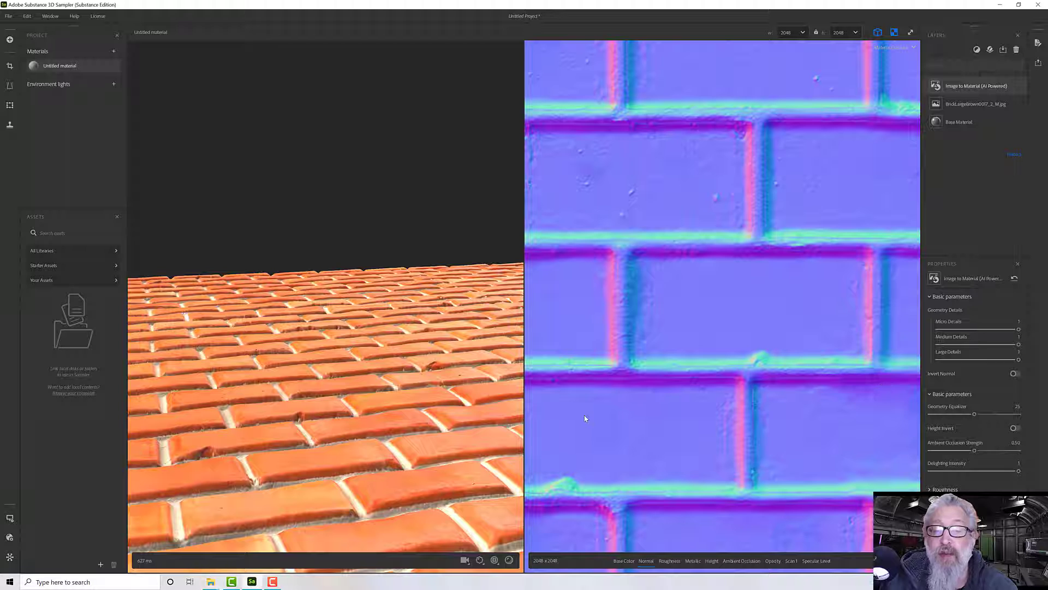
left_click_drag(374, 412, 376, 433)
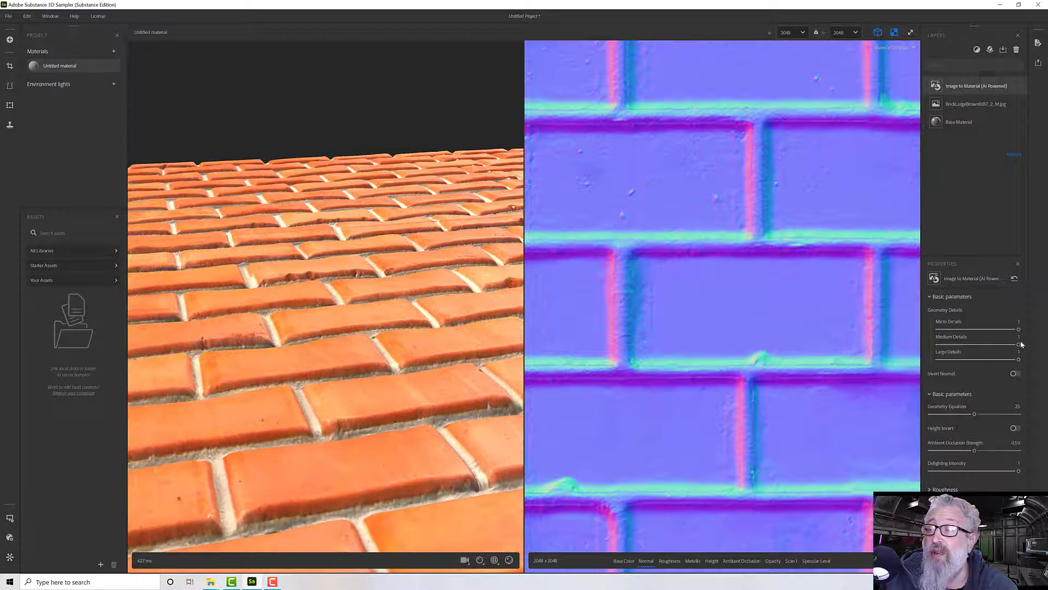
left_click_drag(1018, 345, 987, 346)
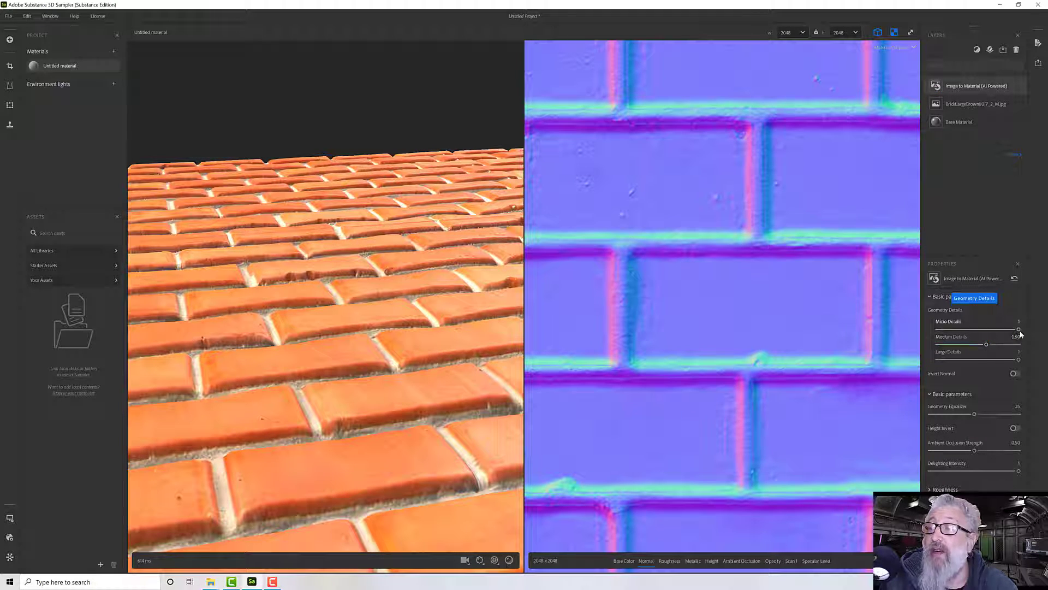
left_click_drag(1018, 359, 994, 362)
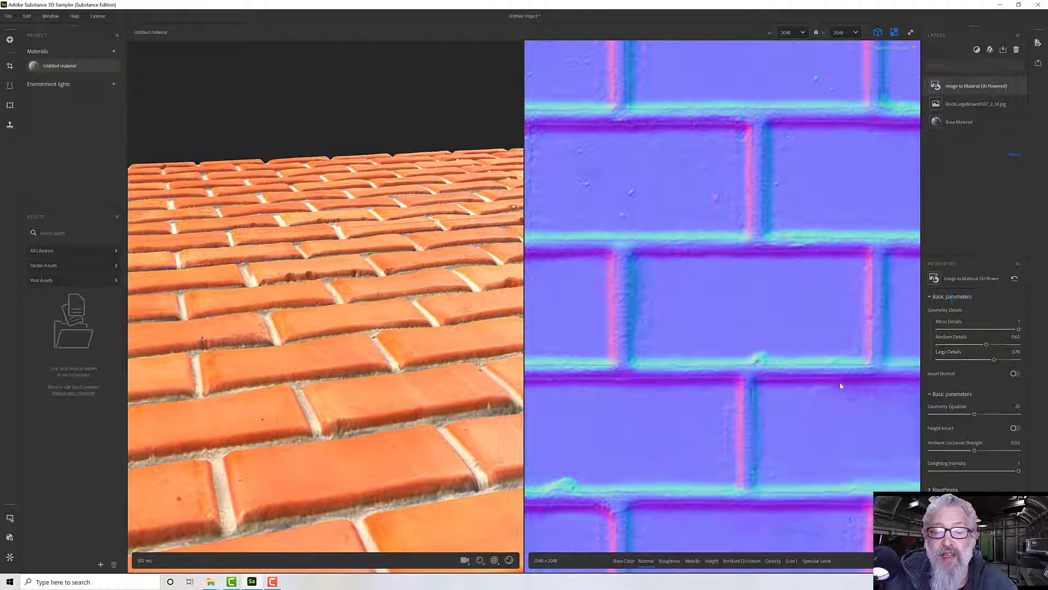
Try inverting the height so mortar looks raised, then turn the inversion back off
scroll(422, 381, "down", 2)
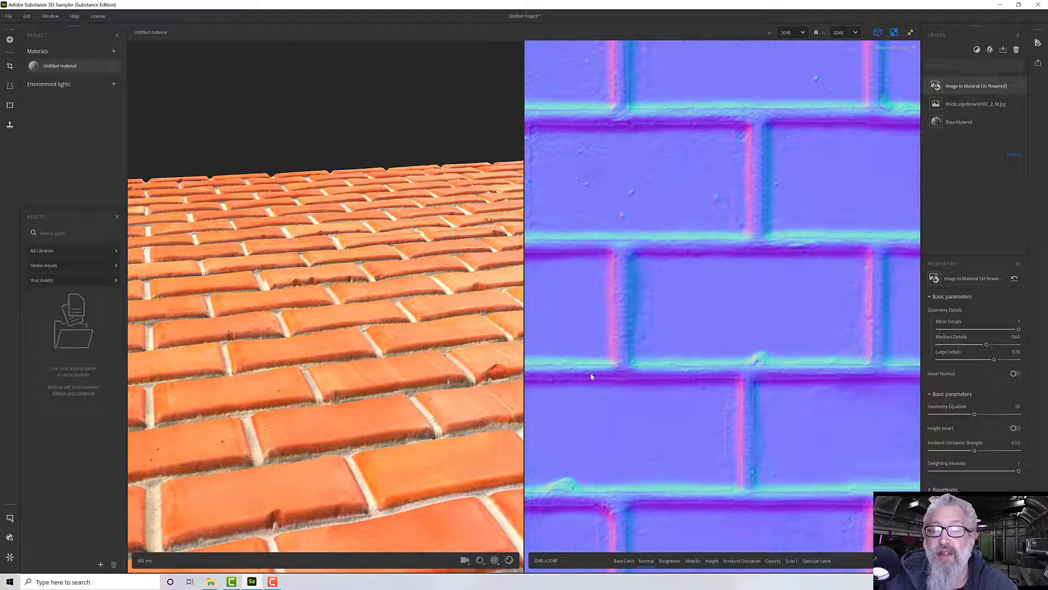
scroll(391, 349, "up", 5)
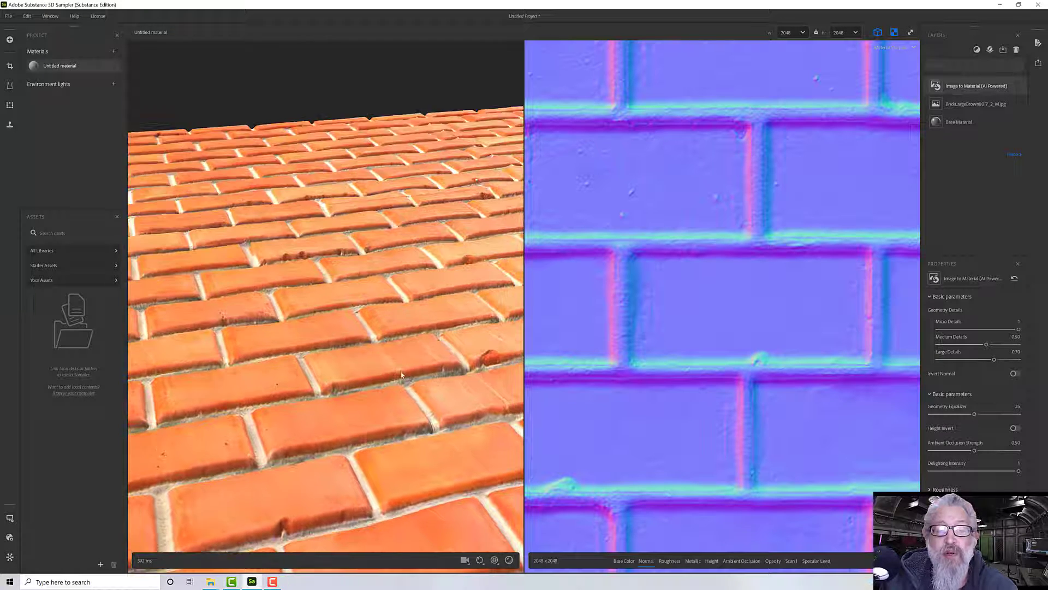
scroll(386, 385, "up", 5)
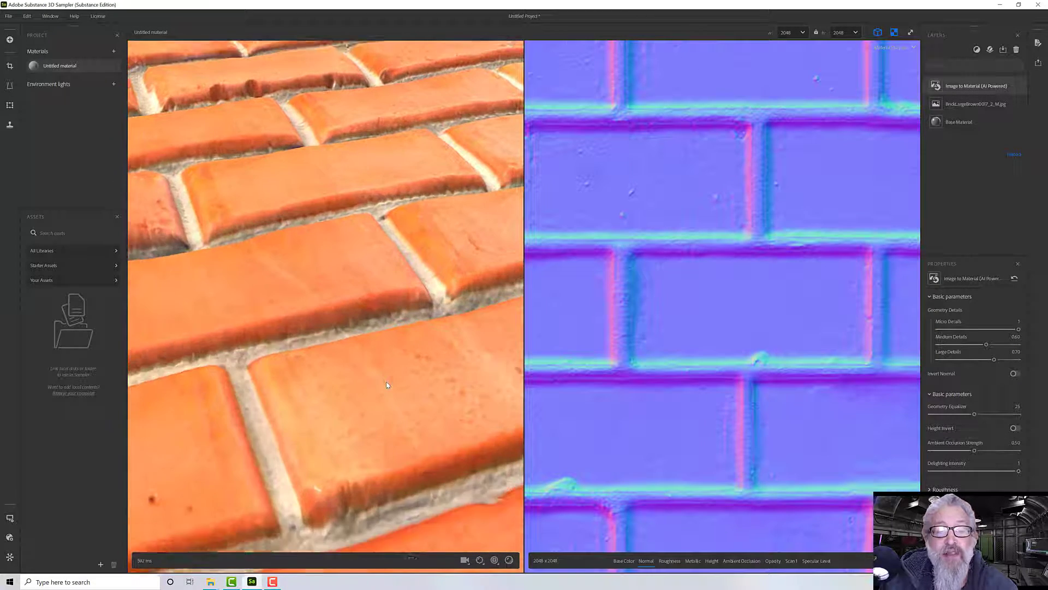
scroll(387, 385, "down", 8)
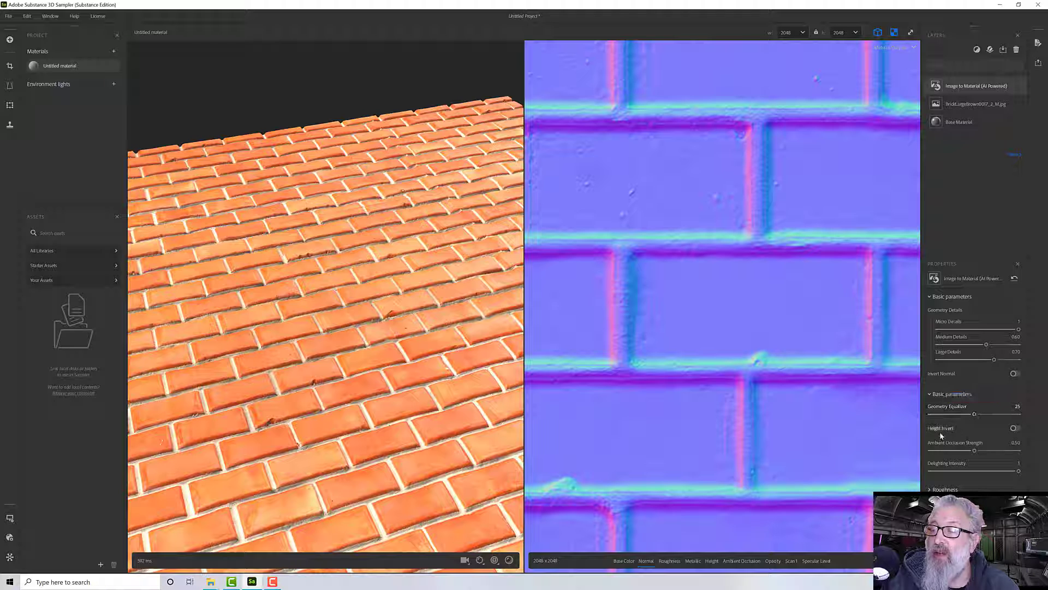
left_click(1015, 430)
left_click(1017, 429)
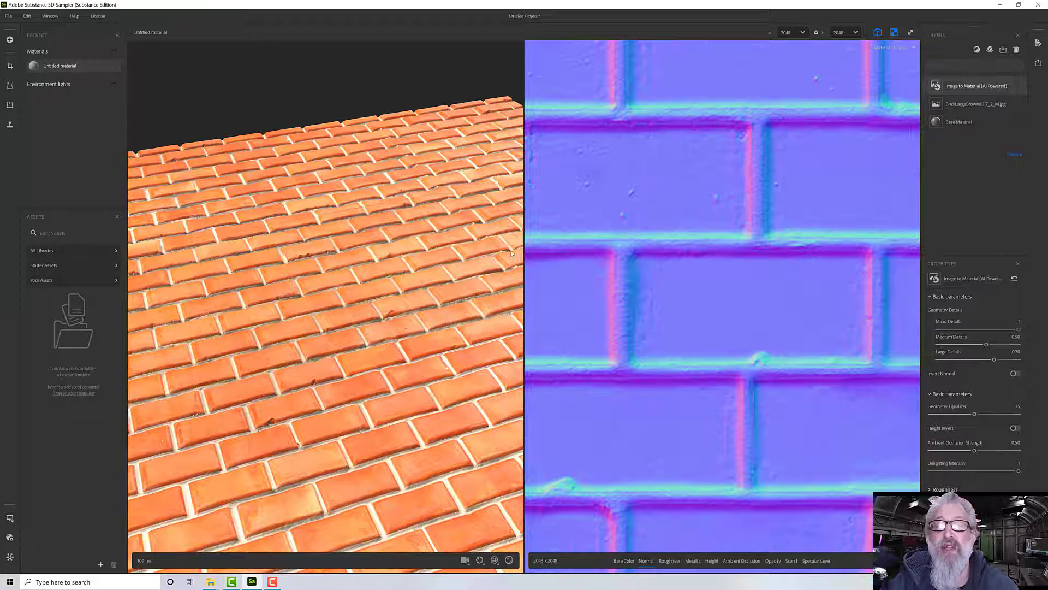
Switch to the 3D/2D split view showing the ambient occlusion map beside the 3D bricks
left_click(876, 35)
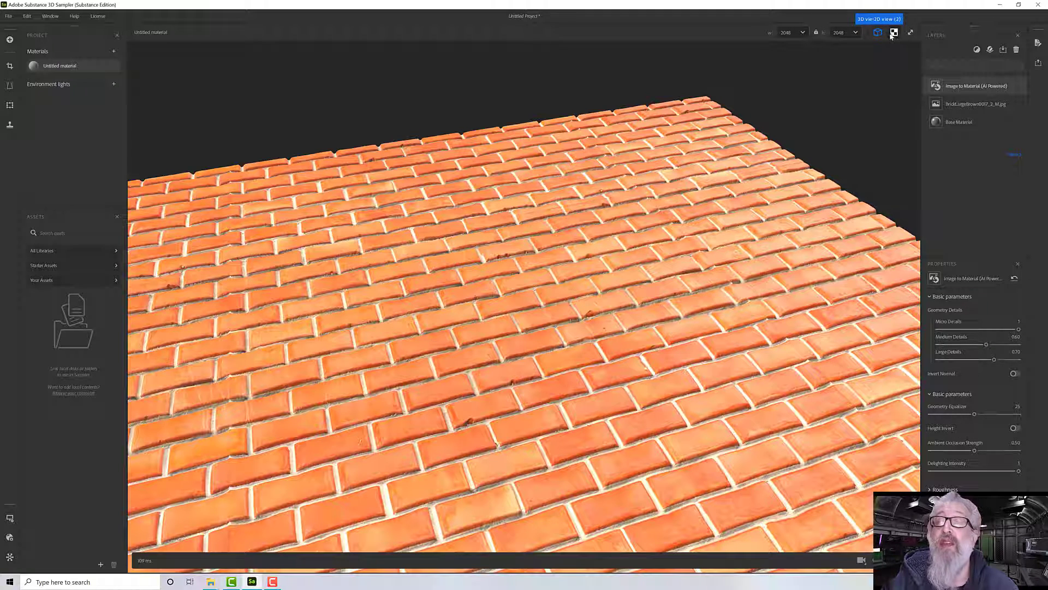
left_click(893, 34)
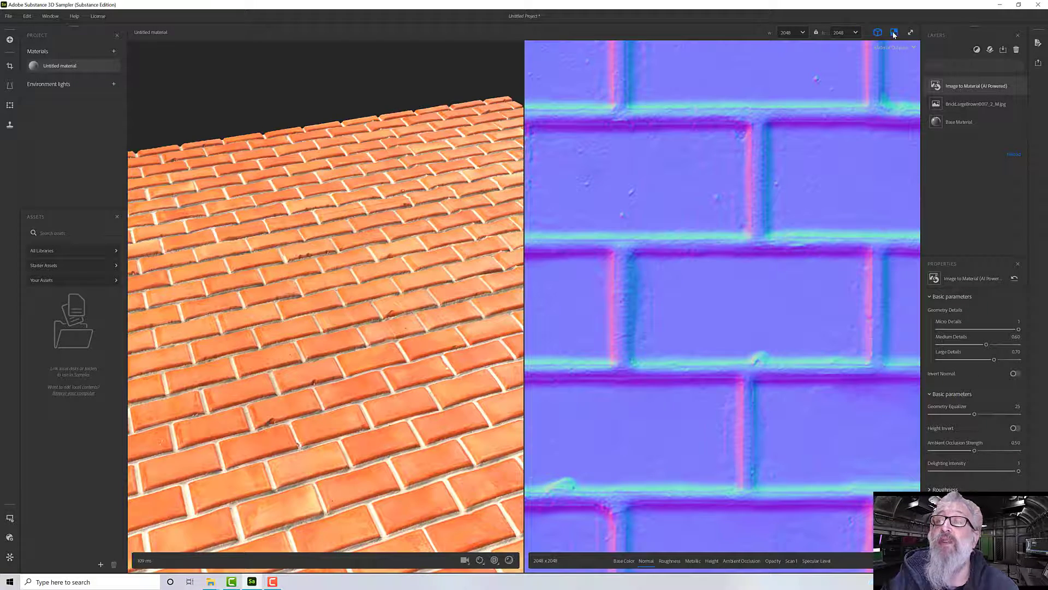
scroll(774, 233, "down", 8)
scroll(799, 341, "up", 4)
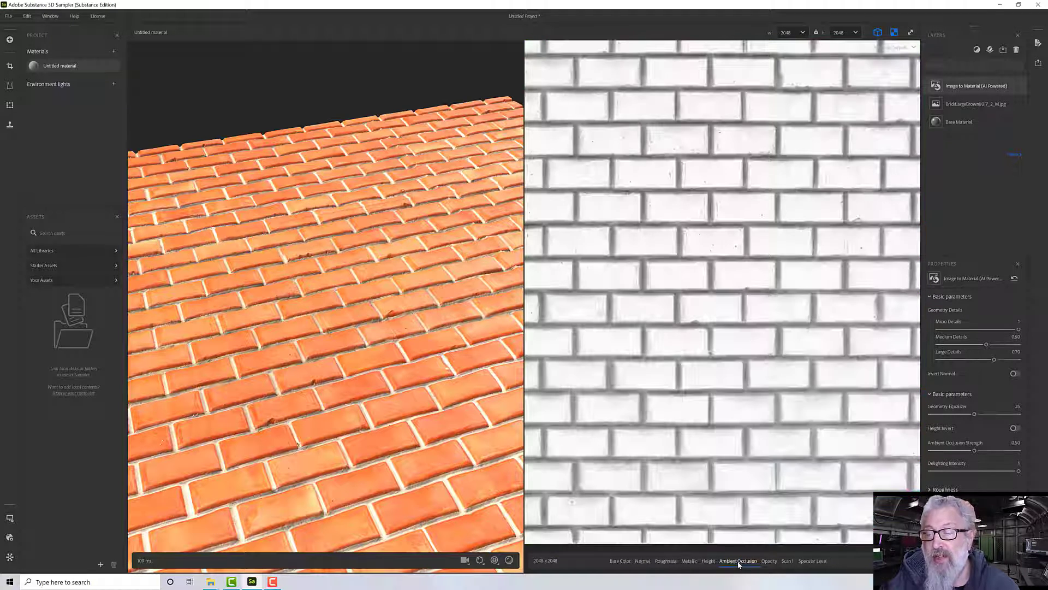
left_click(708, 561)
left_click(689, 562)
left_click(708, 561)
left_click(738, 561)
scroll(726, 457, "up", 3)
scroll(726, 457, "up", 1)
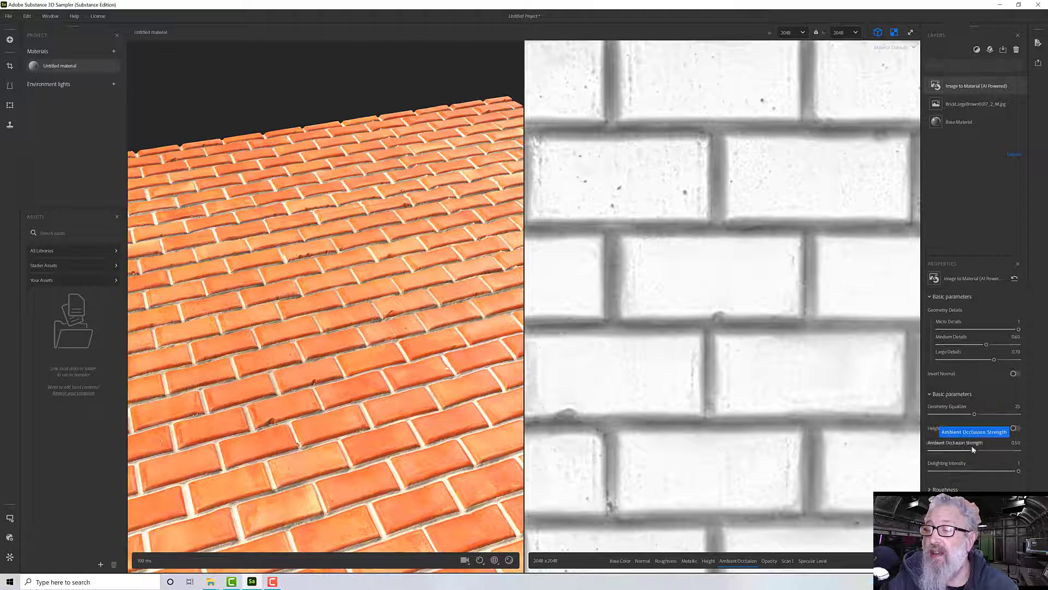
left_click_drag(973, 451, 930, 451)
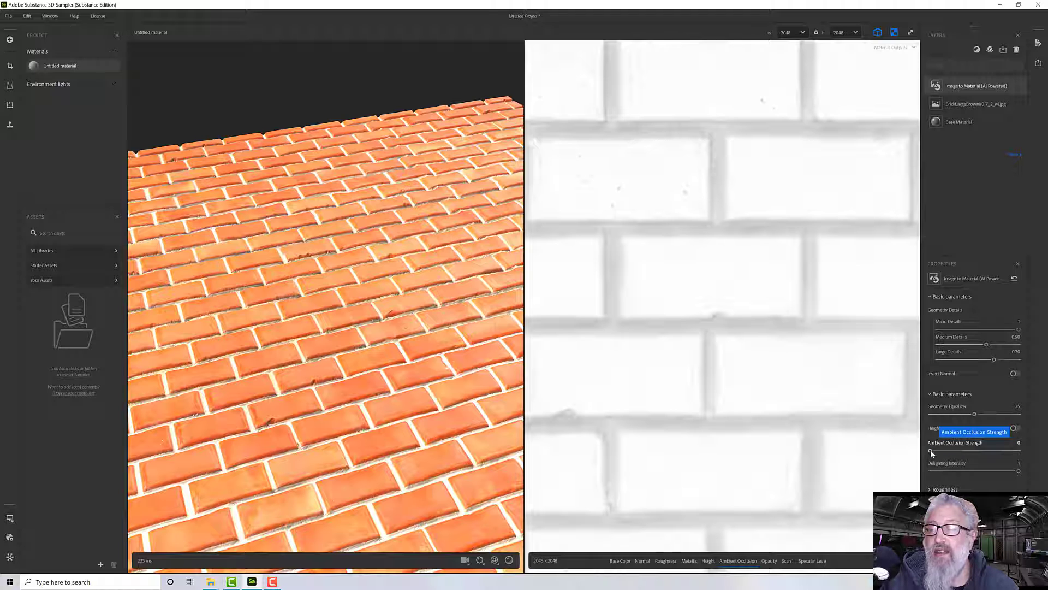
left_click_drag(931, 451, 975, 453)
scroll(780, 465, "up", 2)
scroll(780, 465, "down", 2)
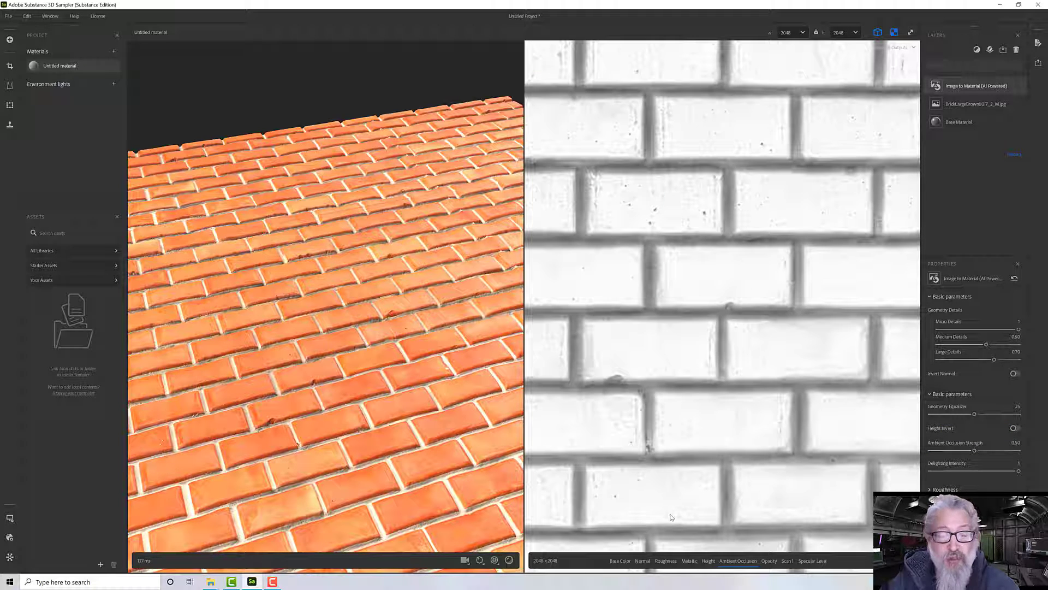
Show the Base Color map in the 2D view
left_click(620, 560)
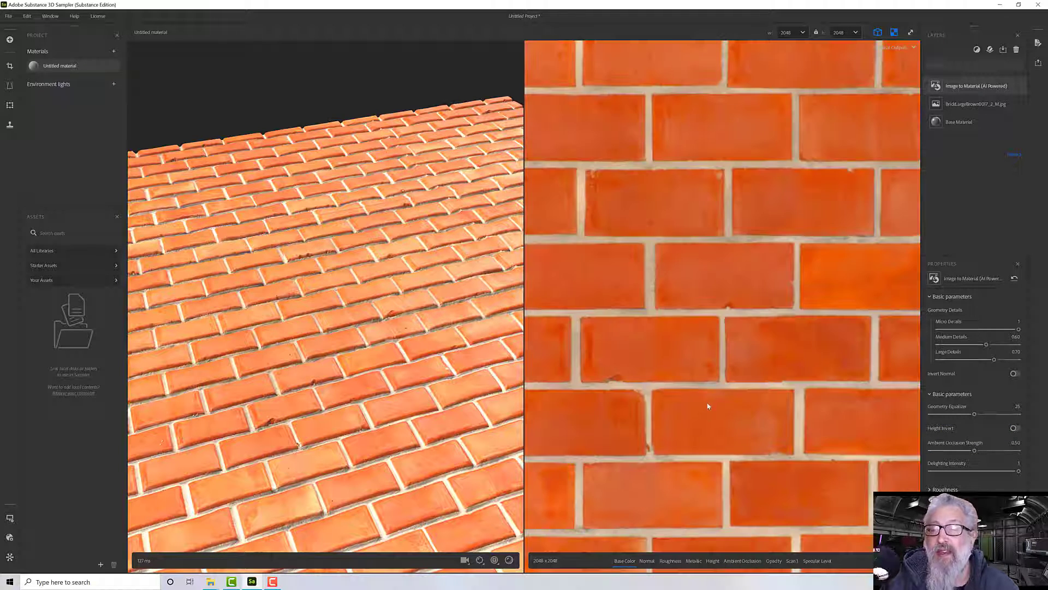
scroll(708, 406, "up", 2)
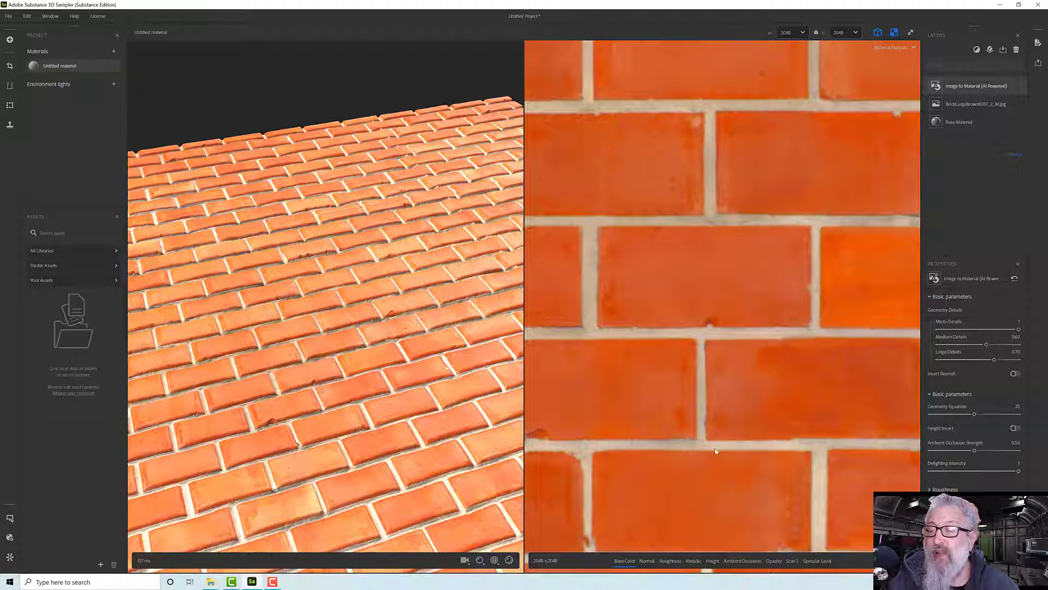
scroll(715, 450, "up", 1)
scroll(716, 451, "down", 5)
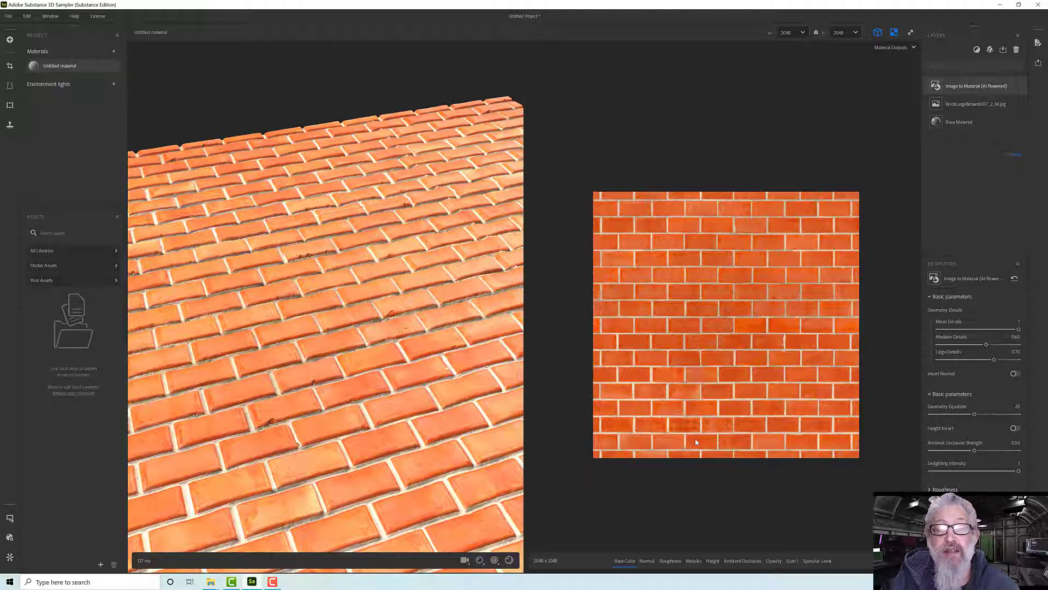
scroll(695, 437, "up", 1)
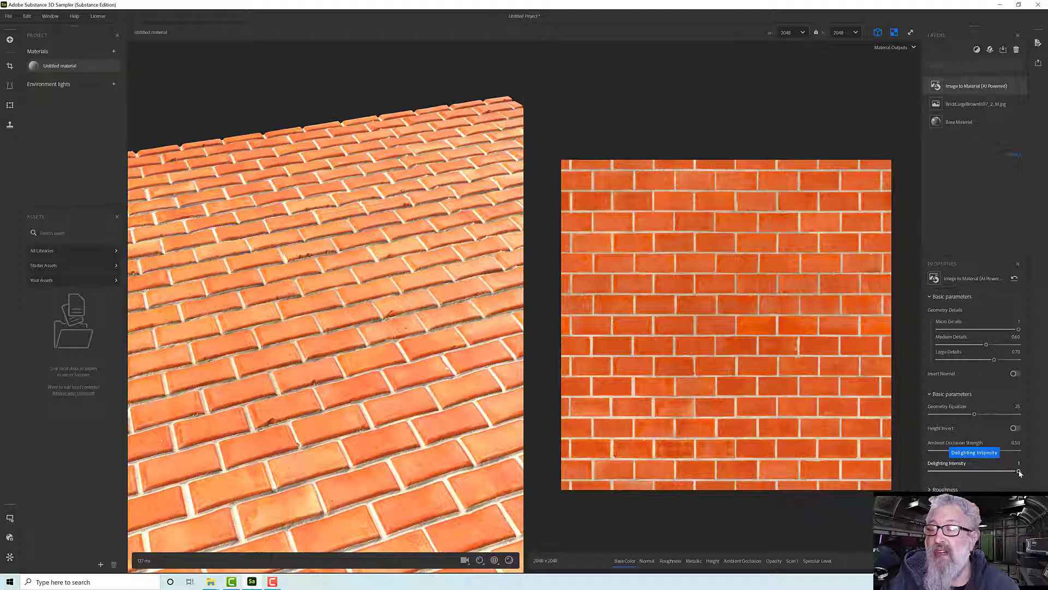
Compare Delighting Intensity at 0 and 1, leaving it at 1
left_click_drag(1018, 473, 916, 469)
scroll(732, 388, "up", 2)
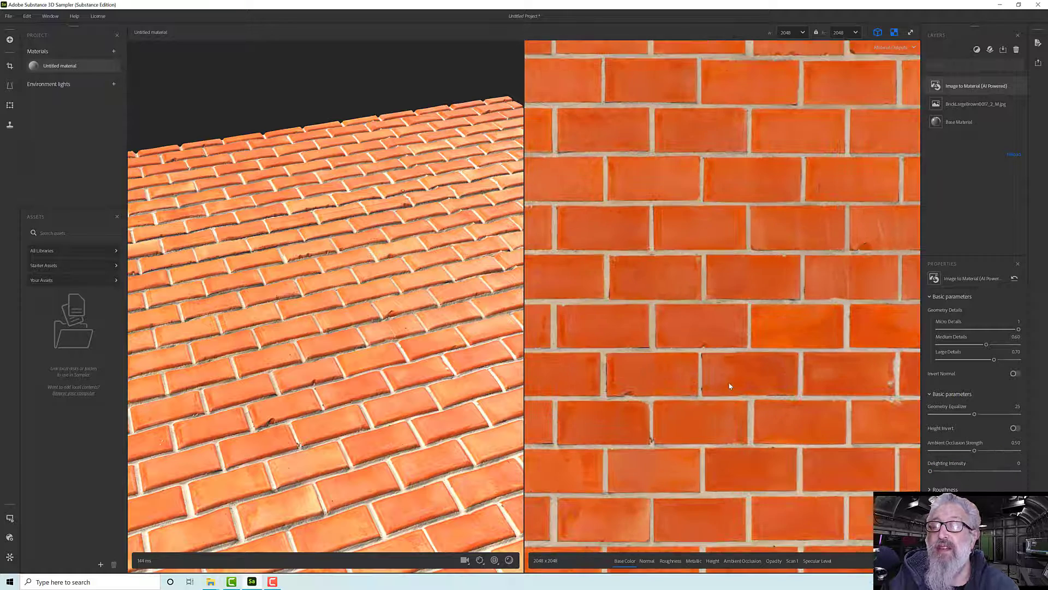
scroll(732, 388, "up", 1)
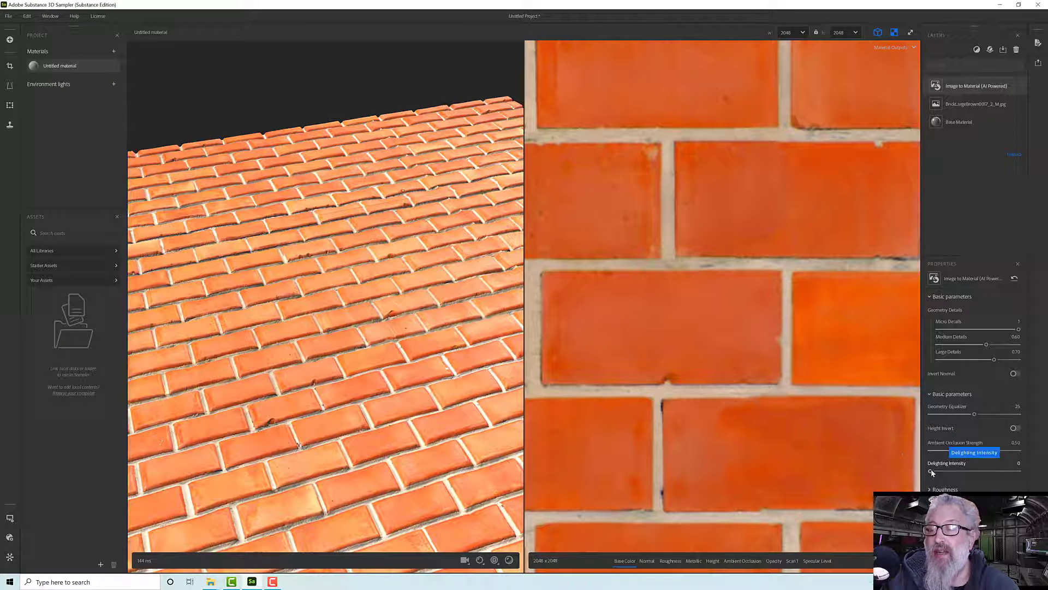
left_click_drag(930, 473, 1019, 473)
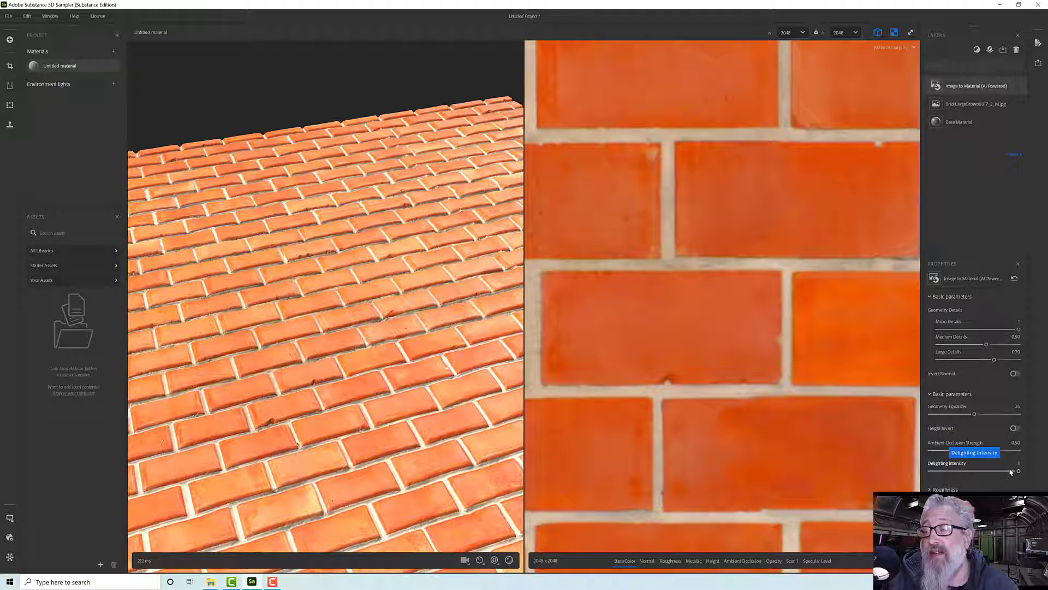
left_click_drag(1019, 470, 930, 471)
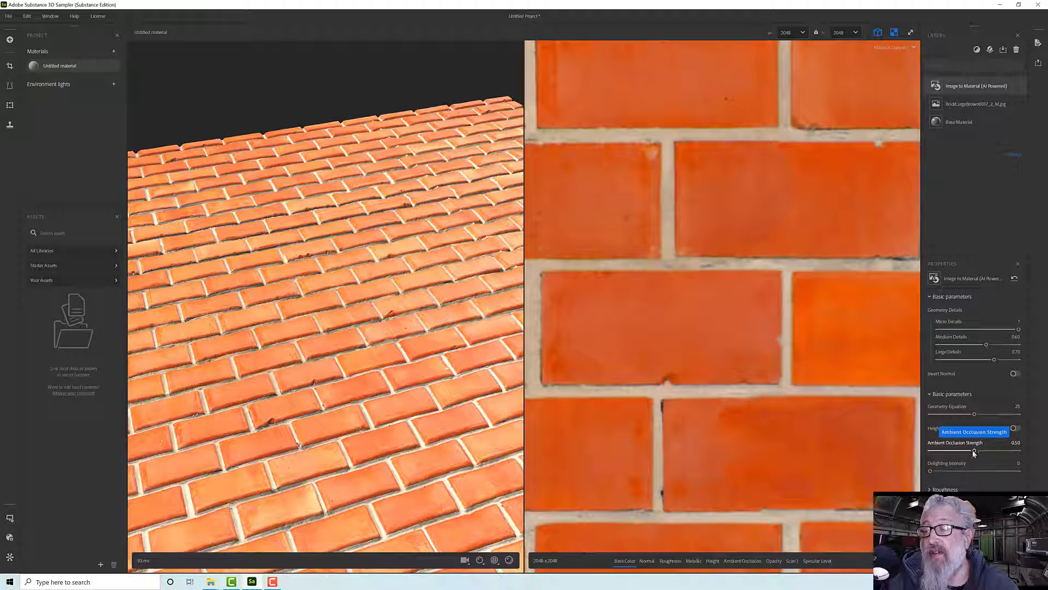
left_click_drag(931, 471, 1021, 471)
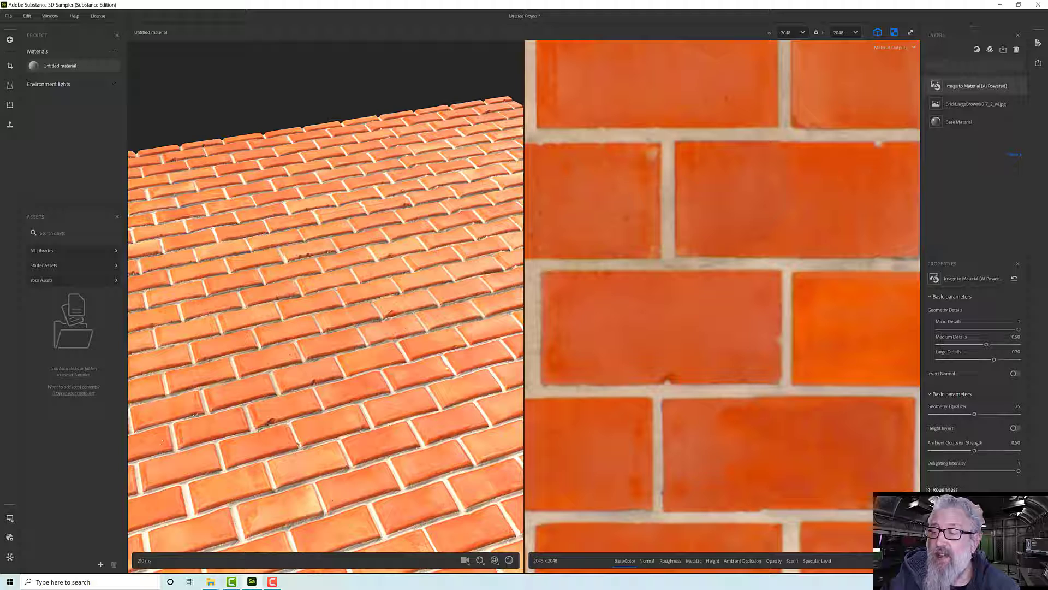
scroll(975, 383, "down", 1)
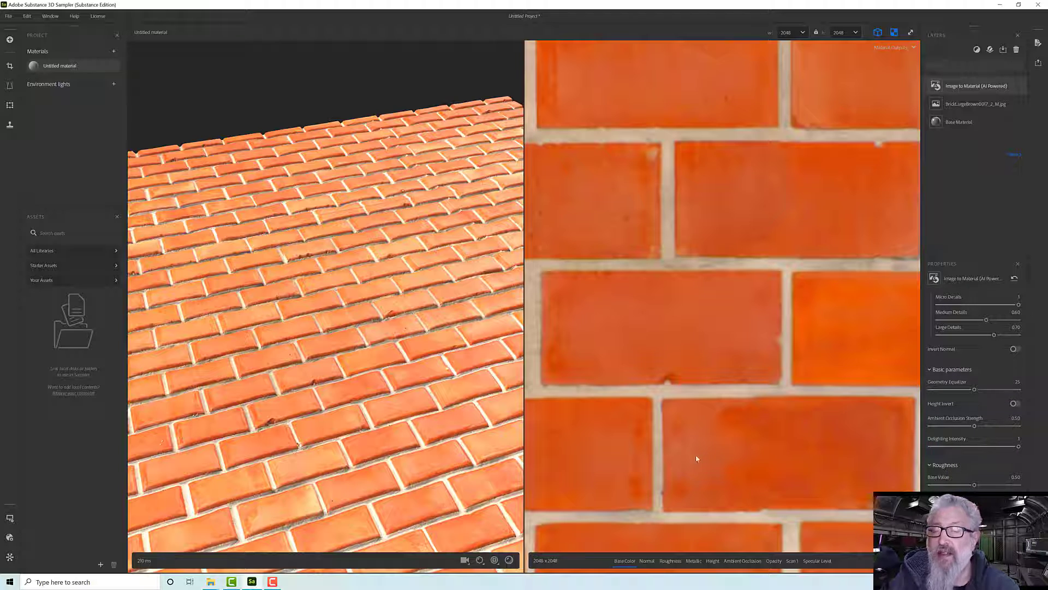
Show the Roughness map and orbit the 3D bricks between grazing and steep angles
left_click(669, 561)
scroll(681, 386, "down", 4)
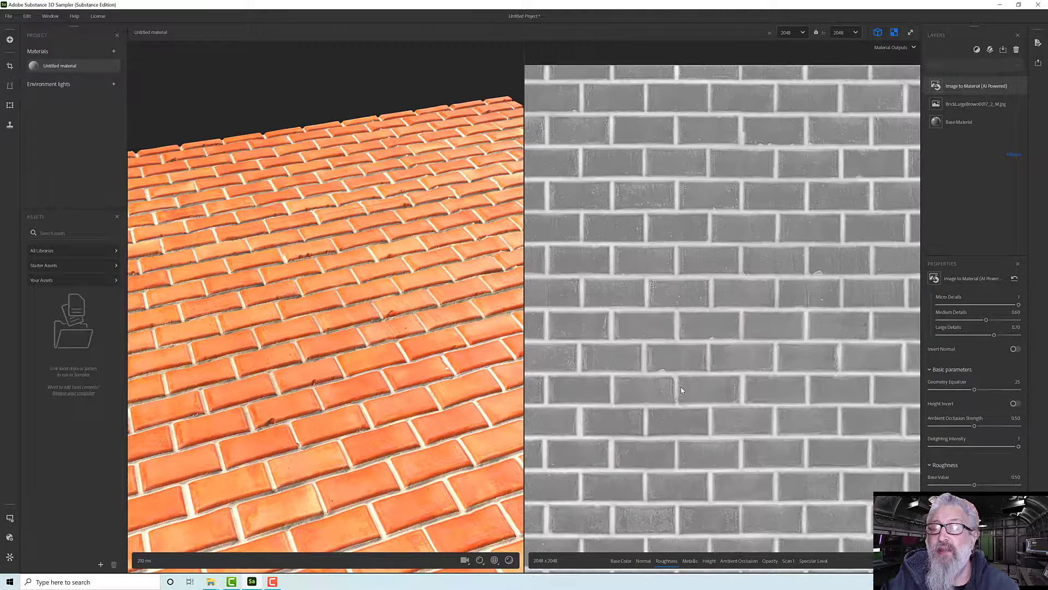
scroll(680, 389, "up", 2)
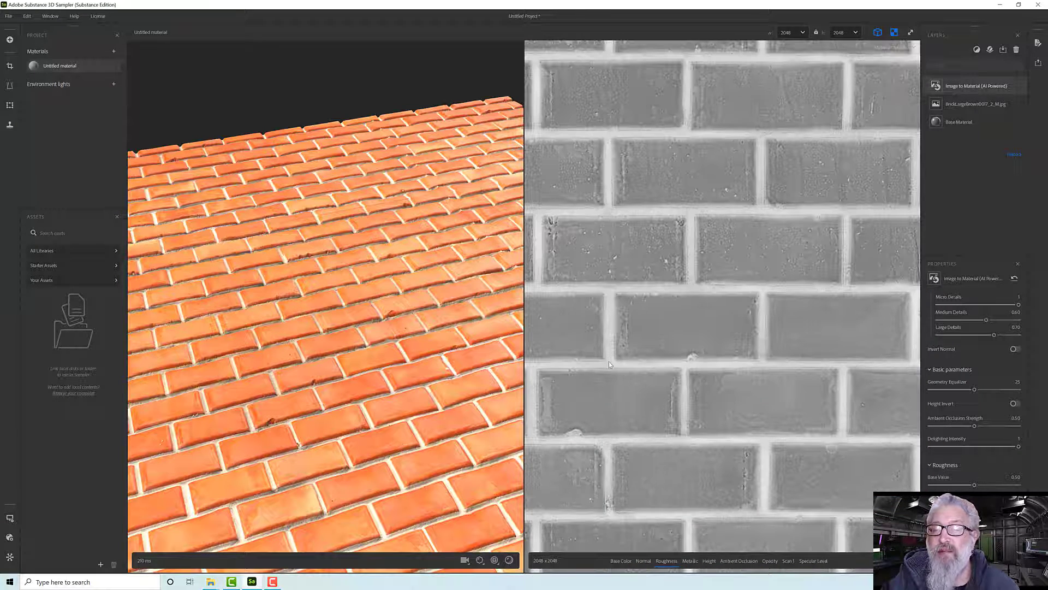
scroll(608, 361, "up", 3)
scroll(635, 345, "down", 2)
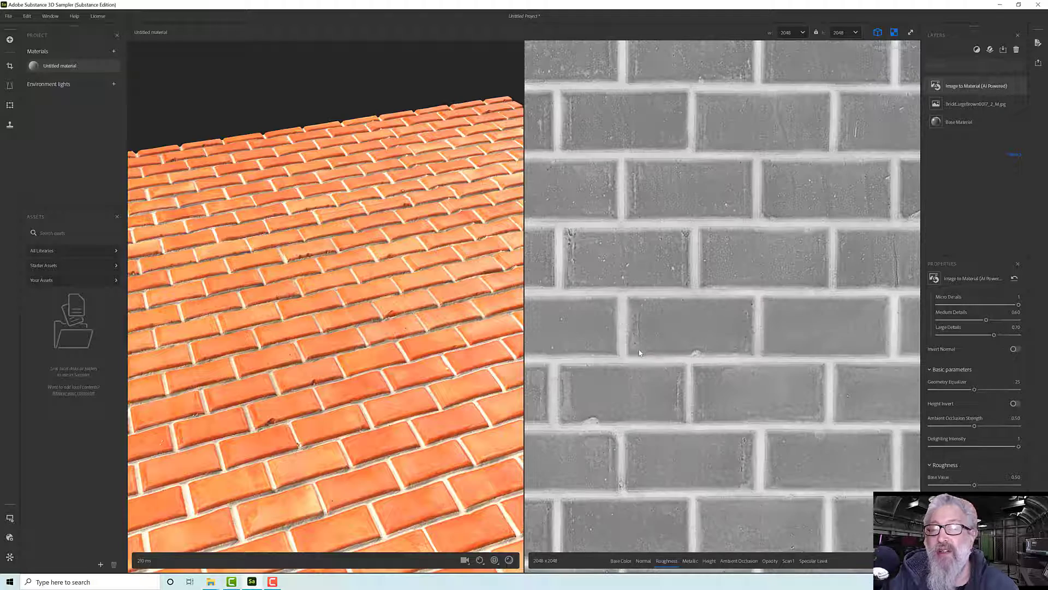
left_click_drag(393, 284, 393, 319)
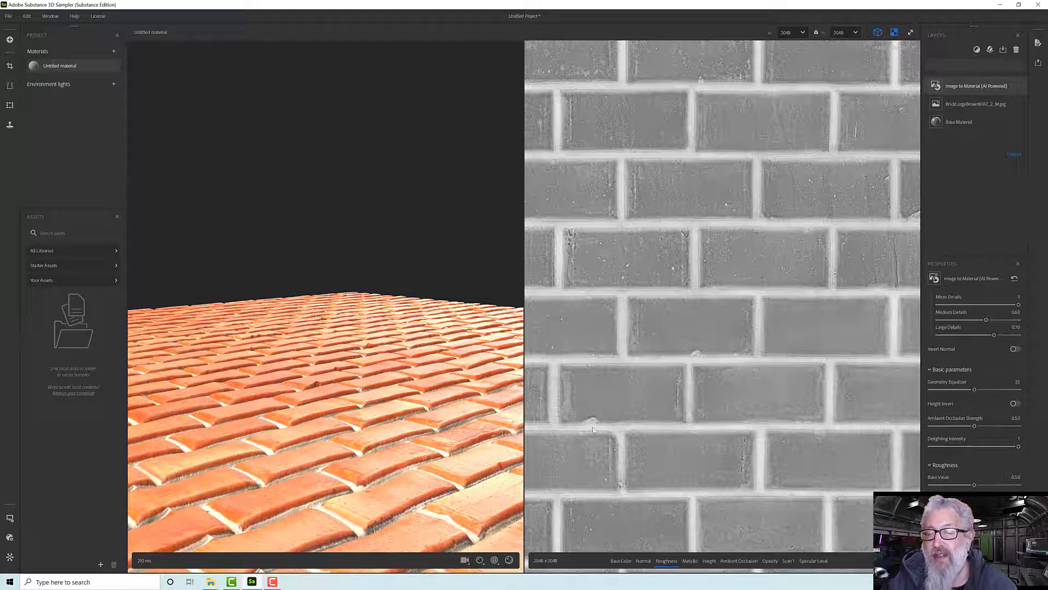
left_click_drag(461, 416, 430, 423)
scroll(429, 425, "up", 3)
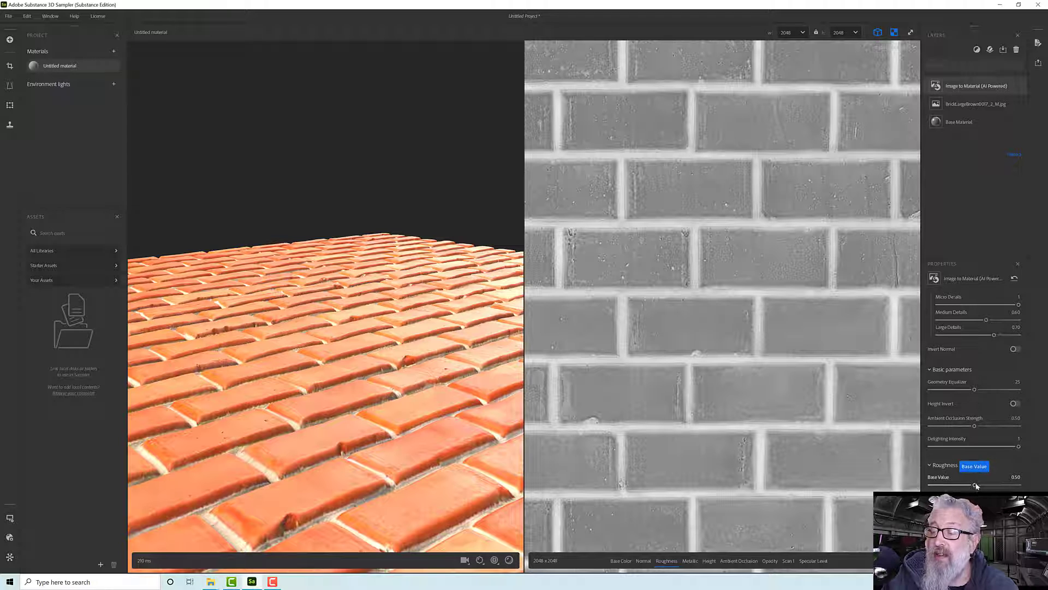
Raise Roughness Base Value to 1, then lower it slightly
left_click_drag(986, 485, 1025, 487)
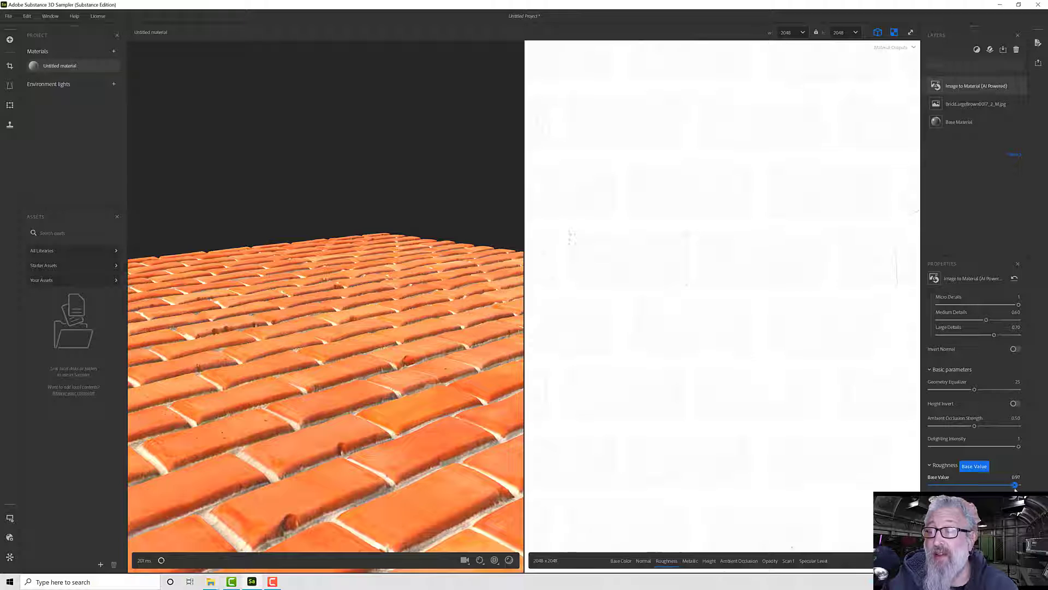
left_click_drag(1005, 486, 991, 488)
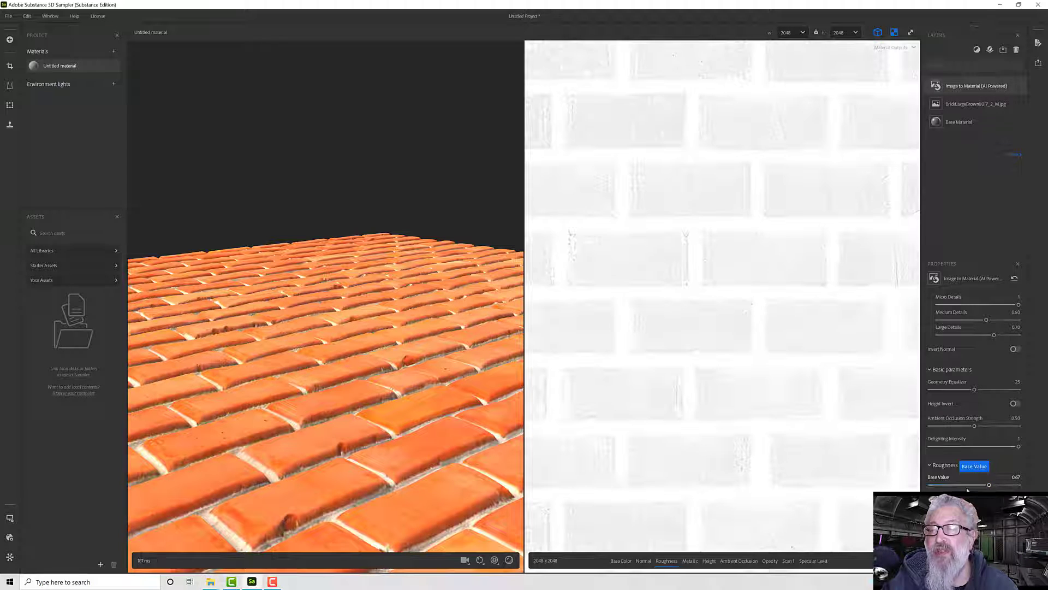
scroll(735, 461, "down", 5)
scroll(732, 457, "up", 3)
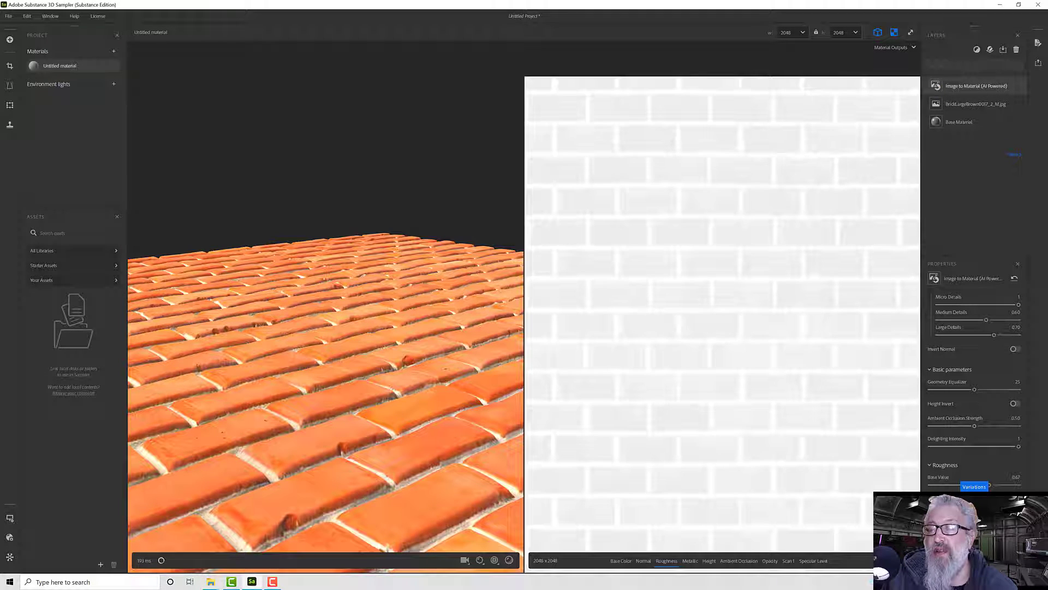
scroll(747, 432, "up", 1)
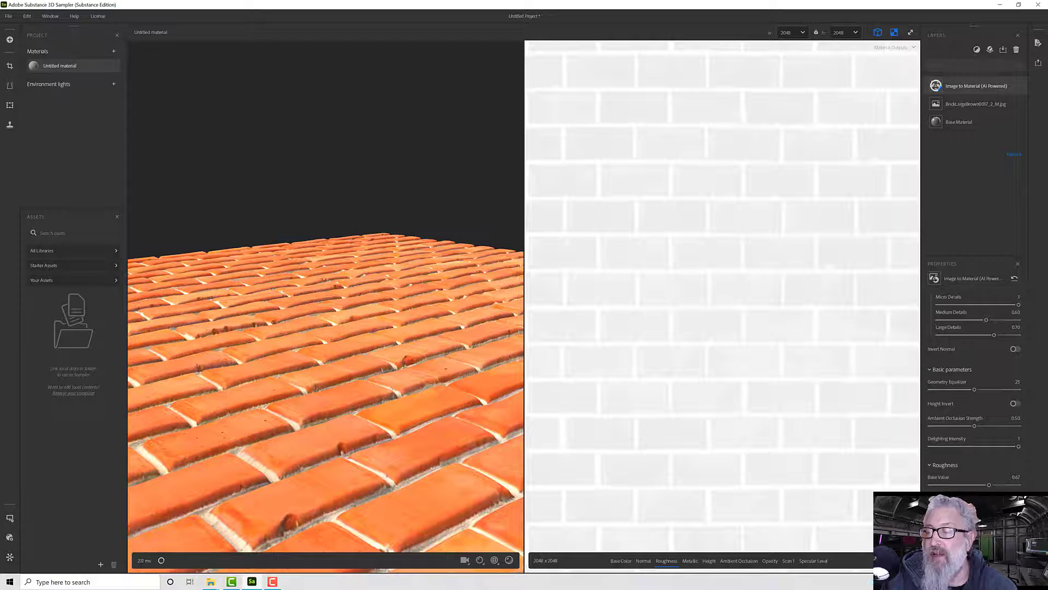
Zoom out and pan the 2D view until the whole roughness map tile is visible
scroll(974, 382, "down", 2)
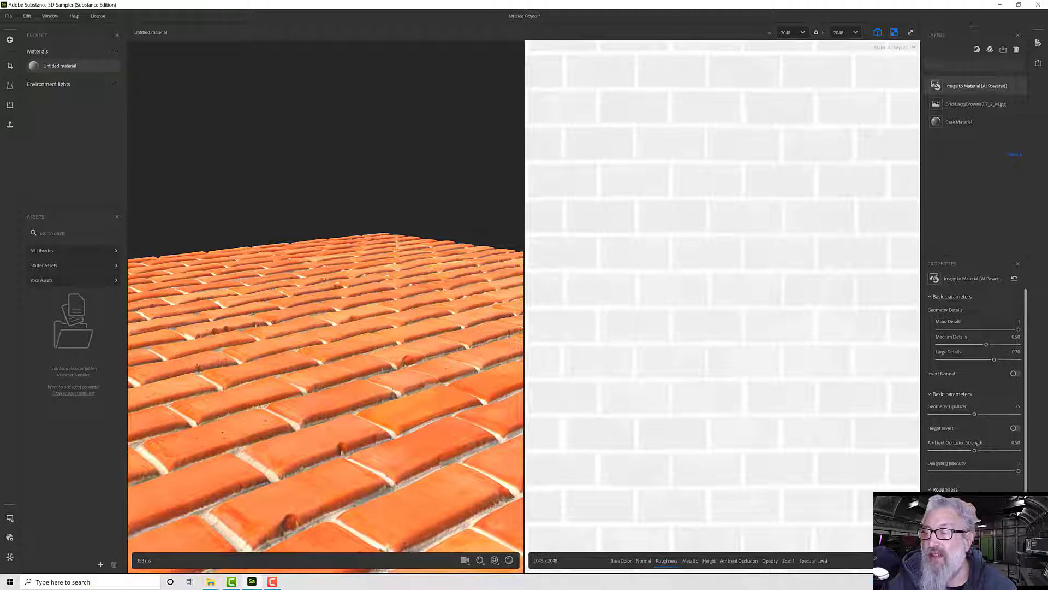
scroll(974, 382, "up", 2)
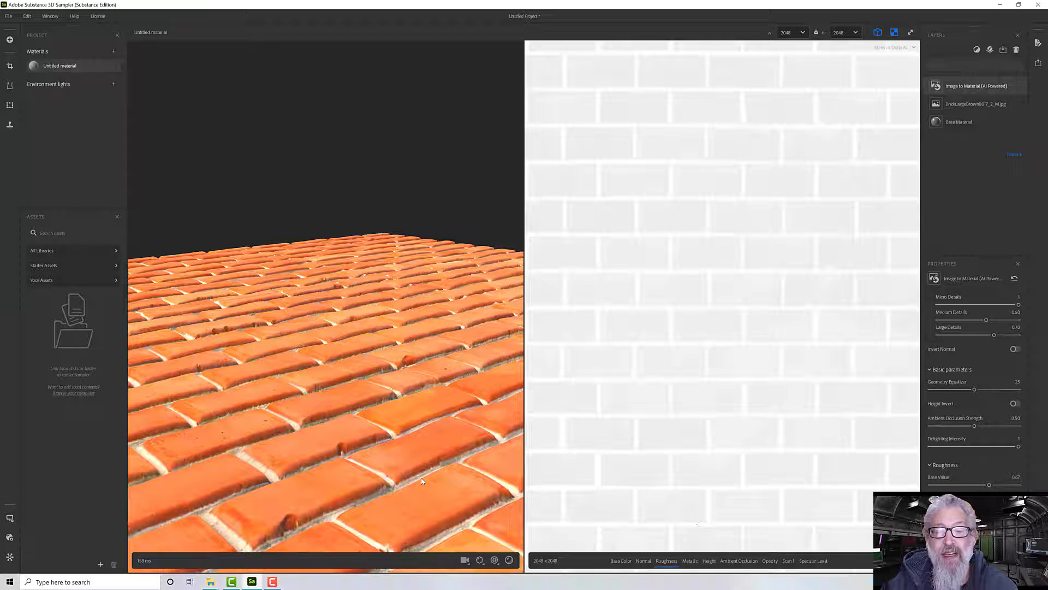
scroll(722, 470, "up", 2)
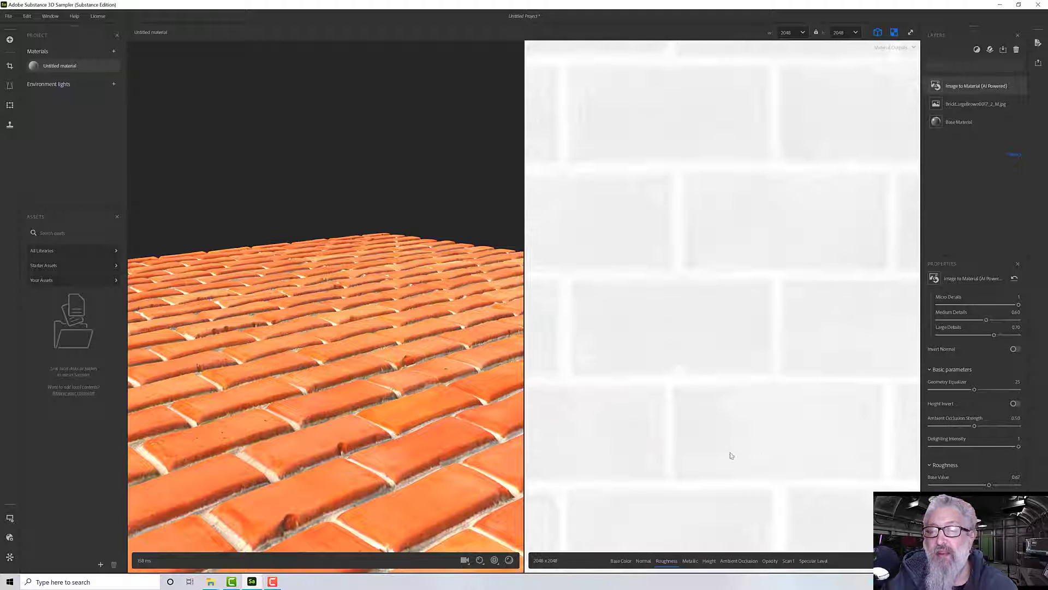
scroll(790, 453, "up", 2)
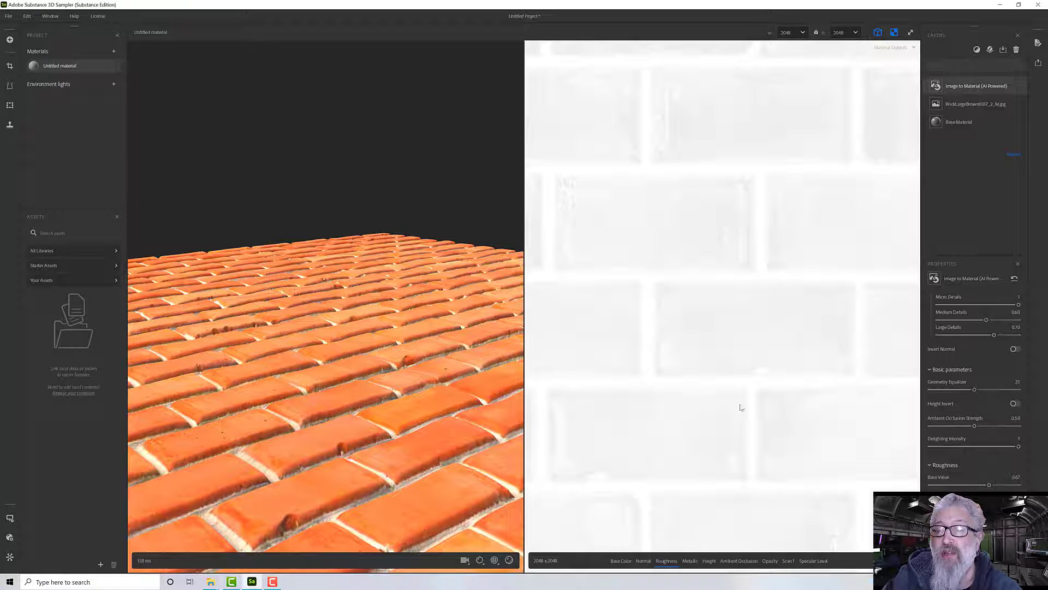
scroll(760, 377, "up", 2)
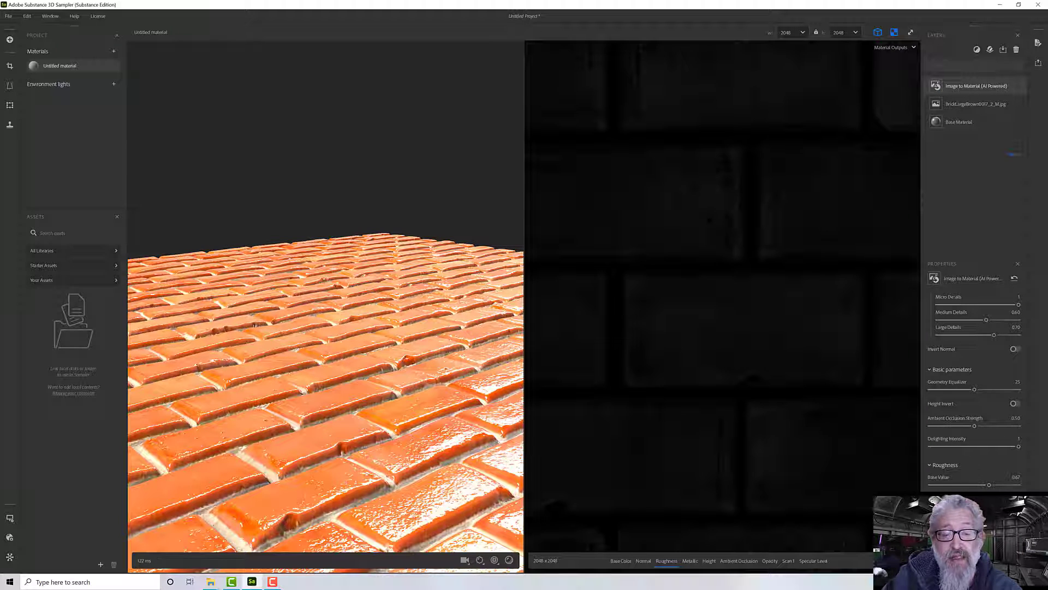
scroll(740, 397, "down", 5)
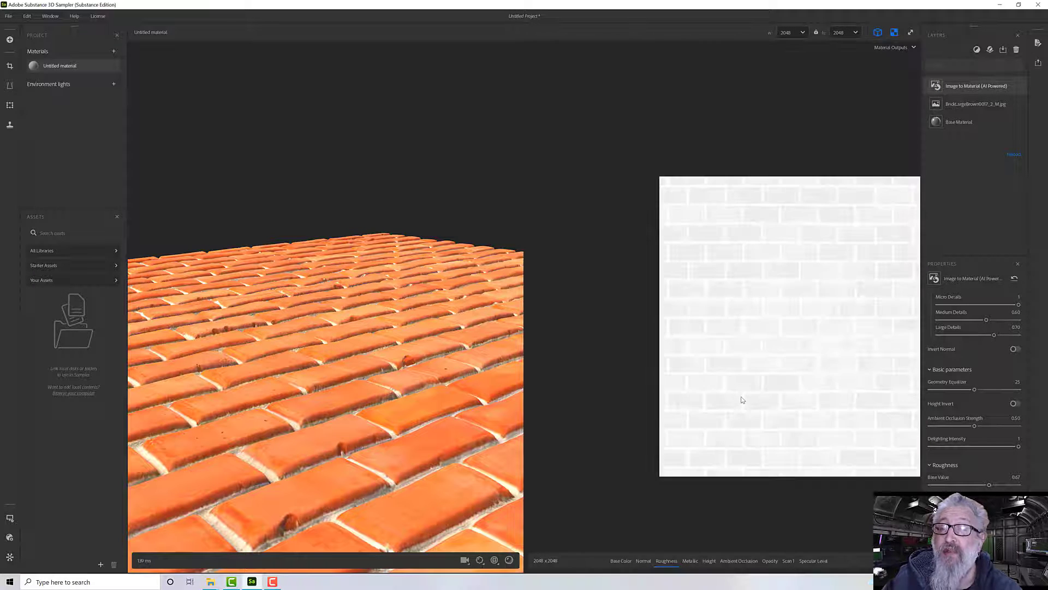
middle_click_drag(756, 391, 690, 387)
scroll(693, 404, "down", 1)
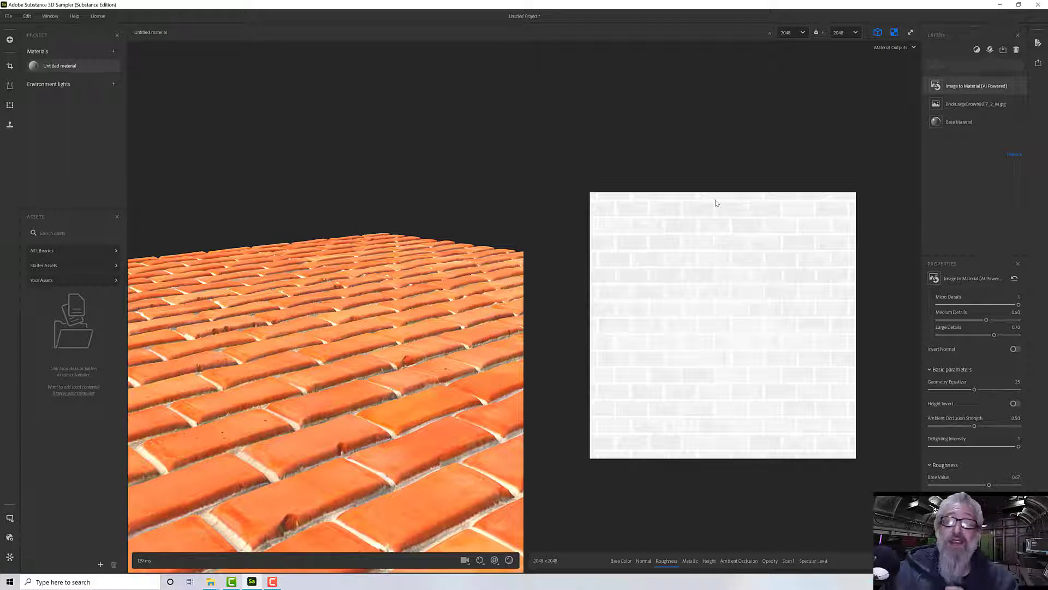
Preview the Export as… dialog from the Share panel, cancel it, then reopen Share
left_click(1040, 63)
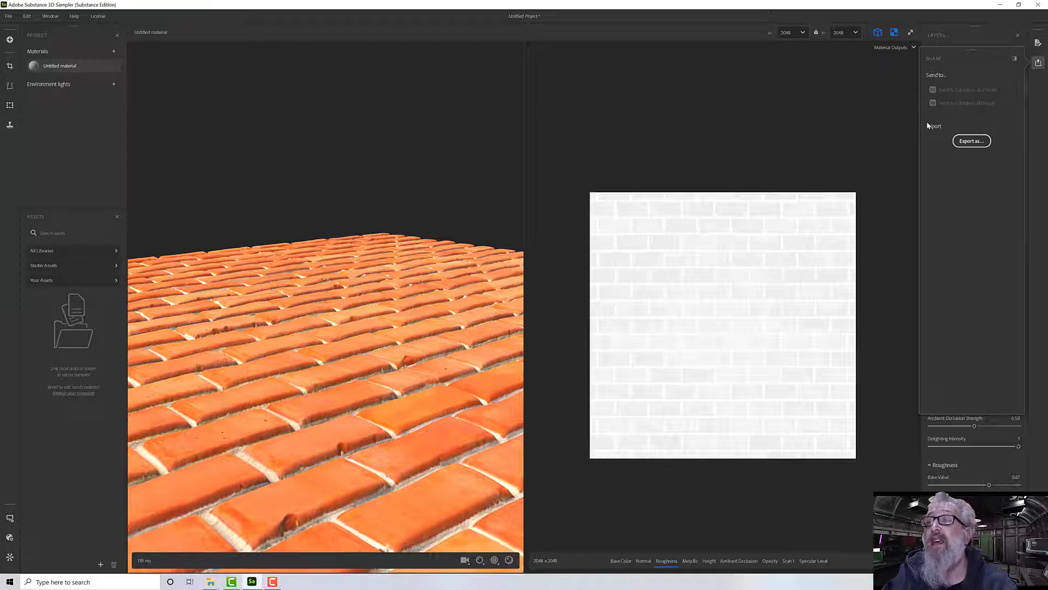
left_click(966, 142)
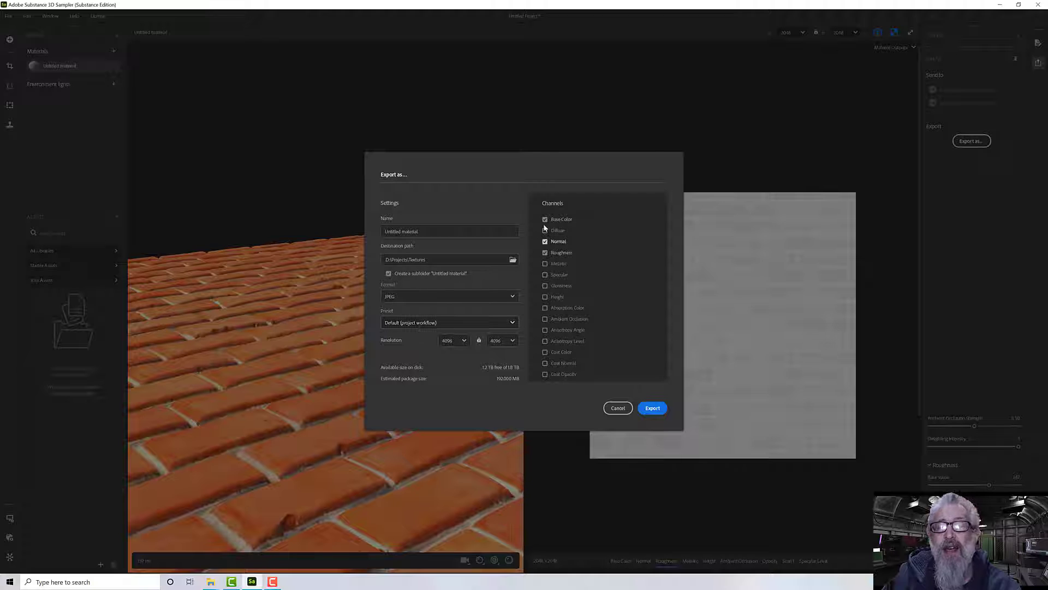
scroll(559, 295, "down", 3)
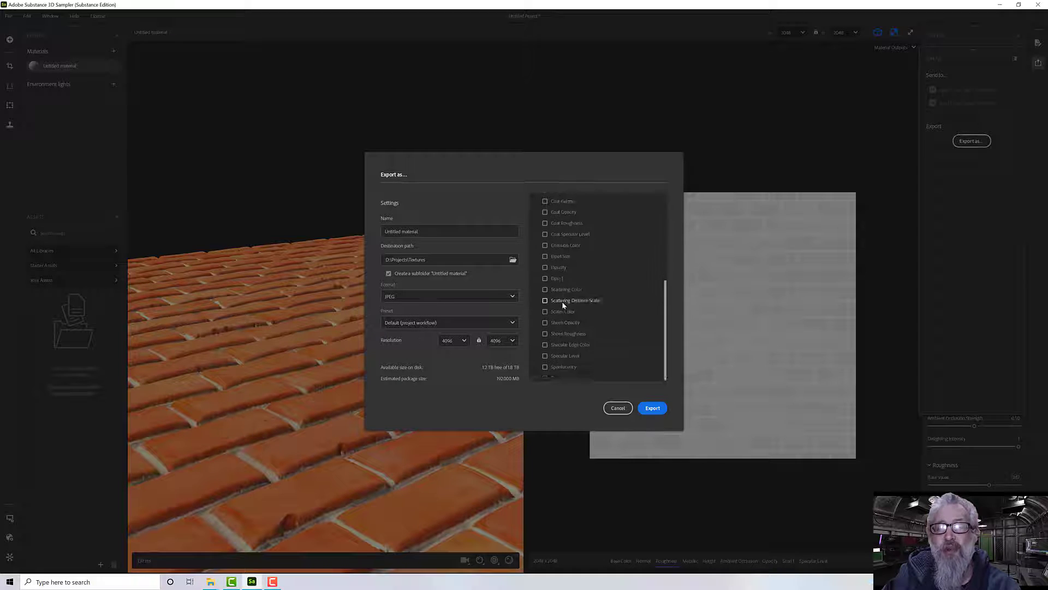
scroll(561, 302, "up", 5)
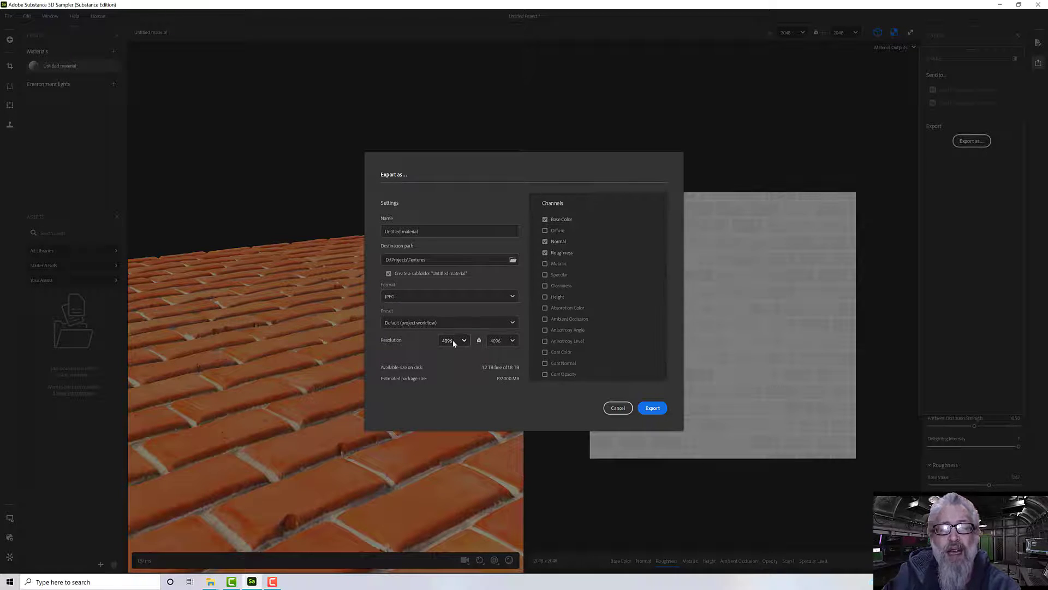
left_click(617, 408)
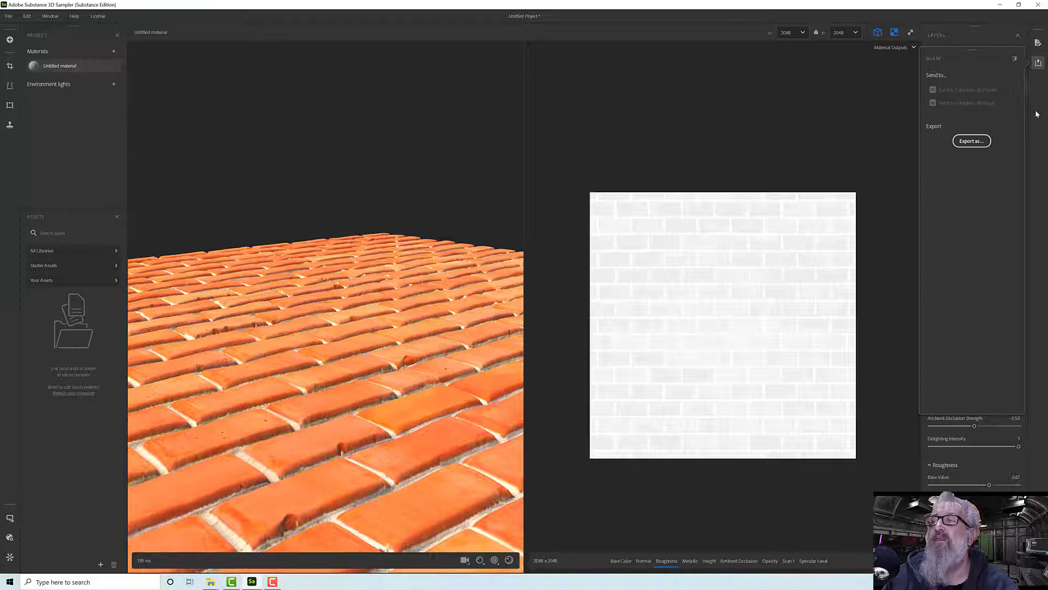
left_click(1039, 64)
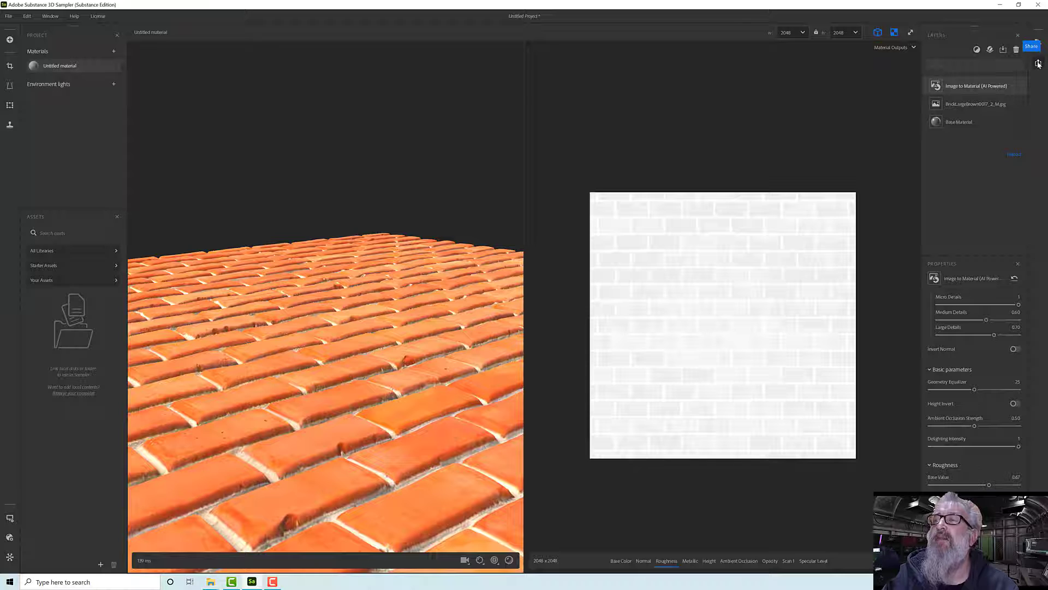
left_click(1039, 64)
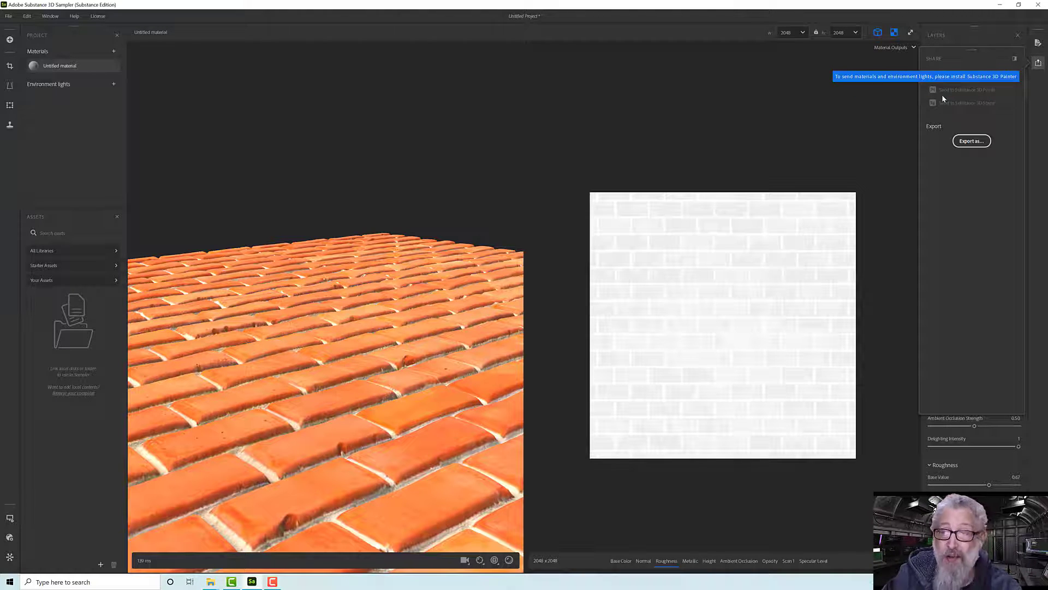
In the Export as dialog, add the Height and Ambient Occlusion channels to the JPEG 4096 export
left_click(972, 140)
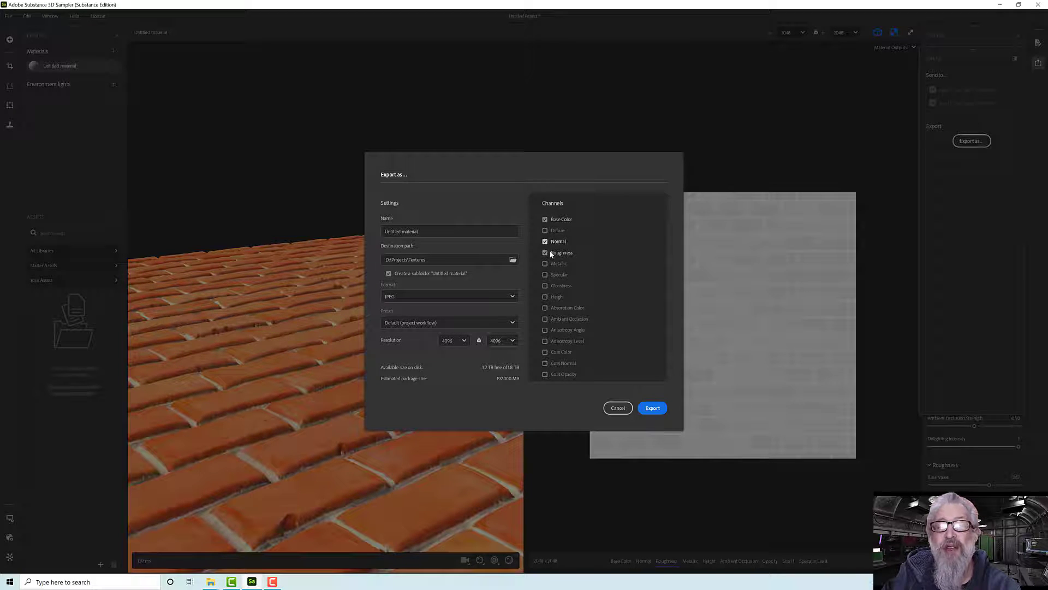
scroll(589, 276, "down", 5)
scroll(589, 278, "up", 5)
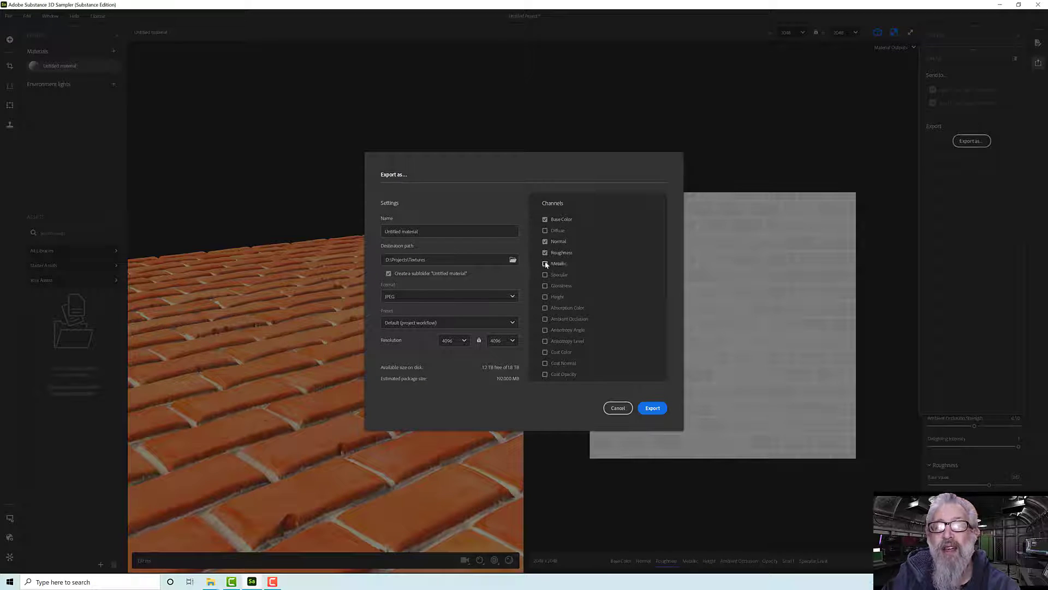
left_click(544, 296)
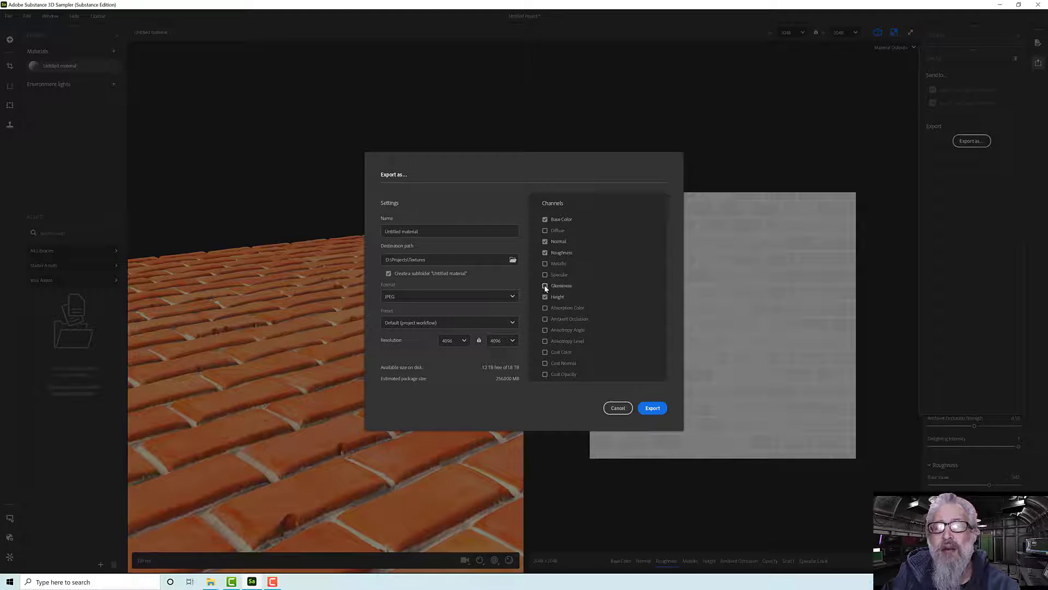
left_click(545, 319)
scroll(620, 312, "down", 5)
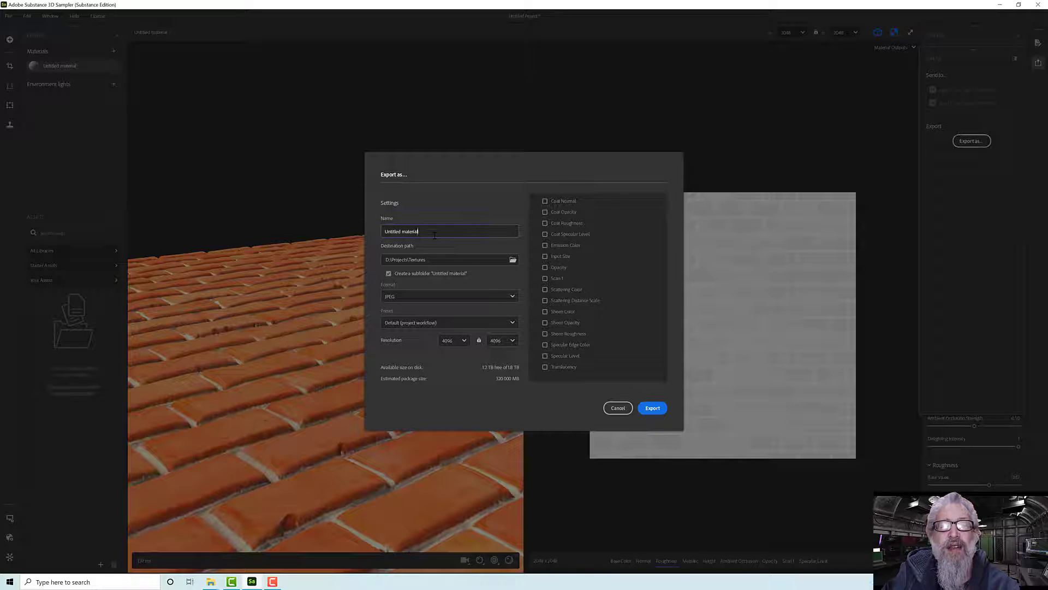
Name the export ProcessedBrick, target D:\MY Training\youtube\tilingtextures, and keep the 4096 width
left_click_drag(435, 235, 372, 228)
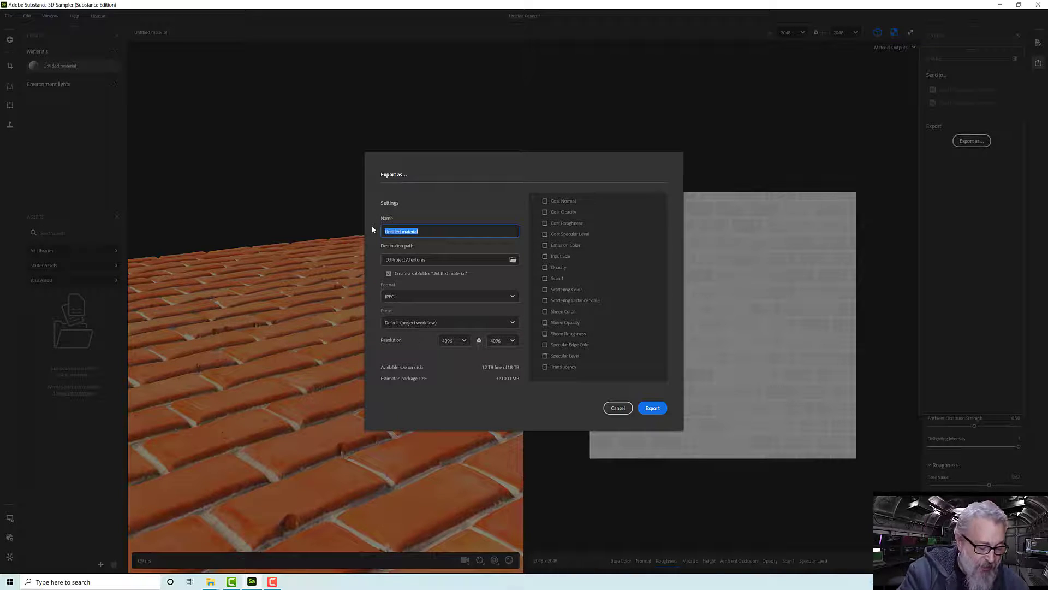
type("PiocessedBrick")
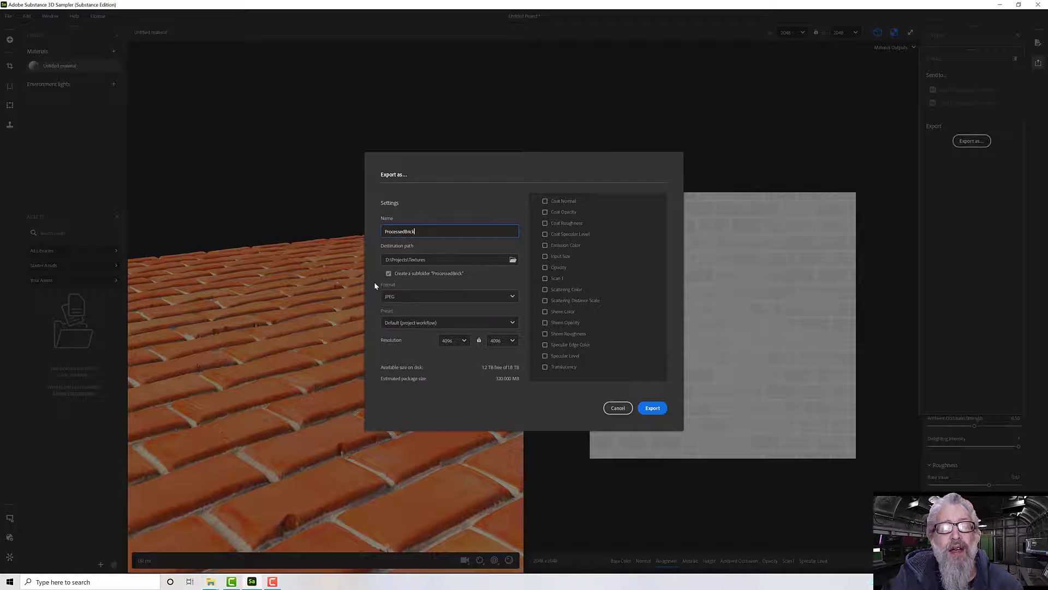
left_click(512, 260)
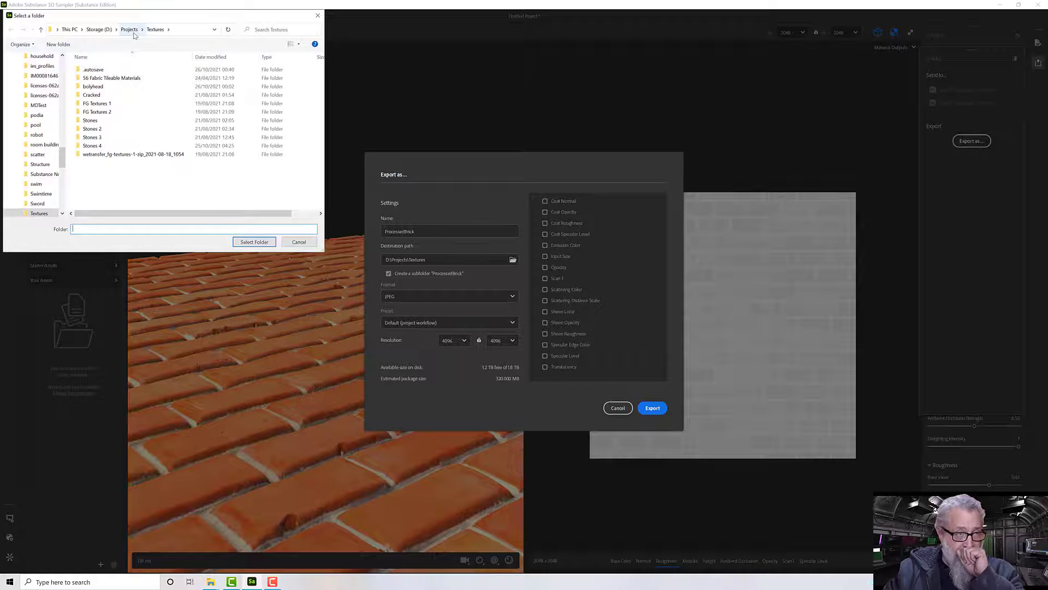
left_click(131, 31)
left_click(98, 29)
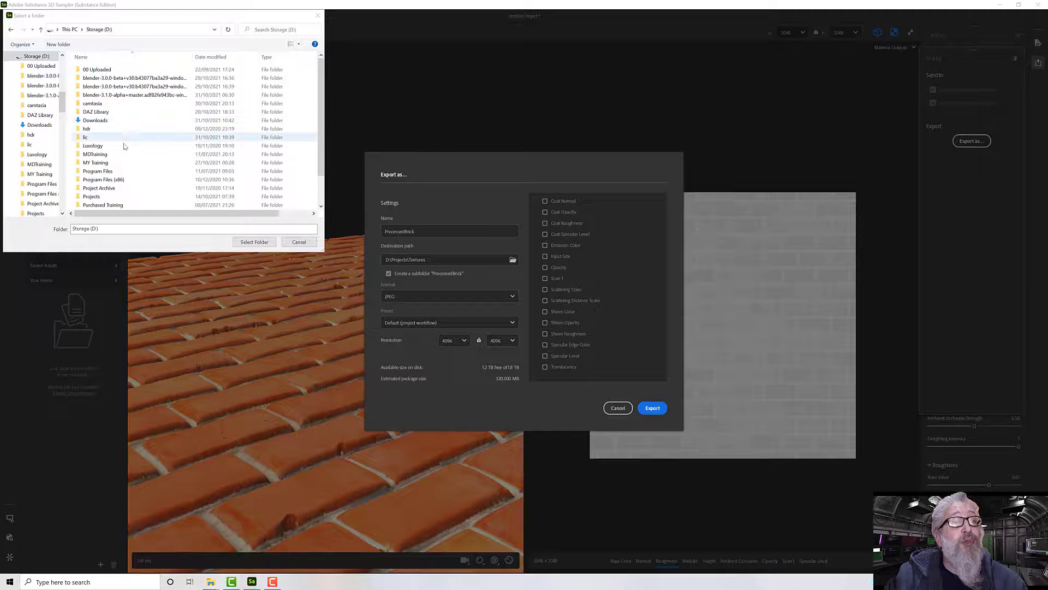
double_click(126, 162)
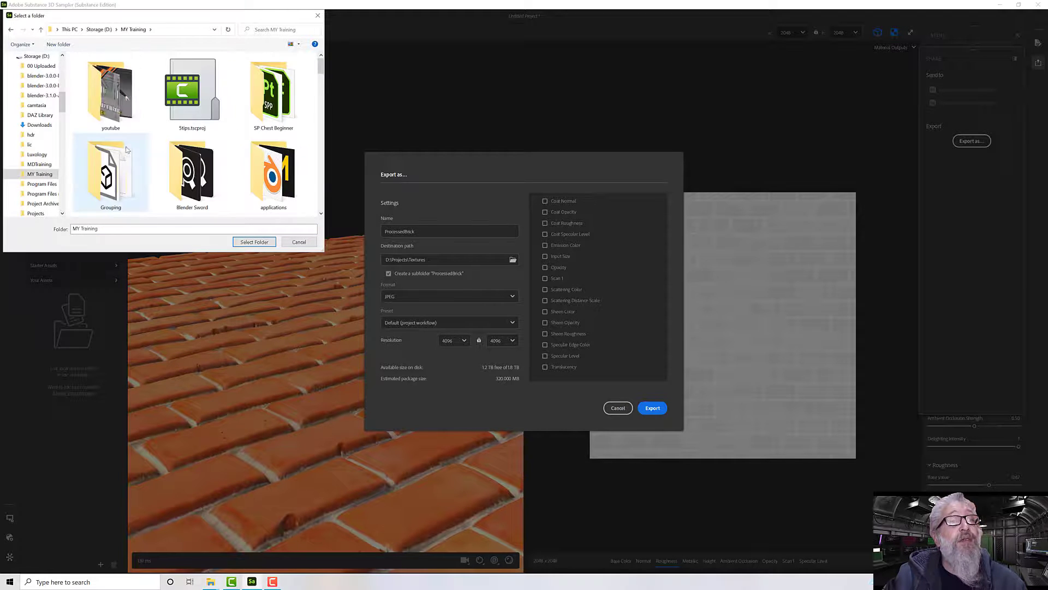
double_click(102, 113)
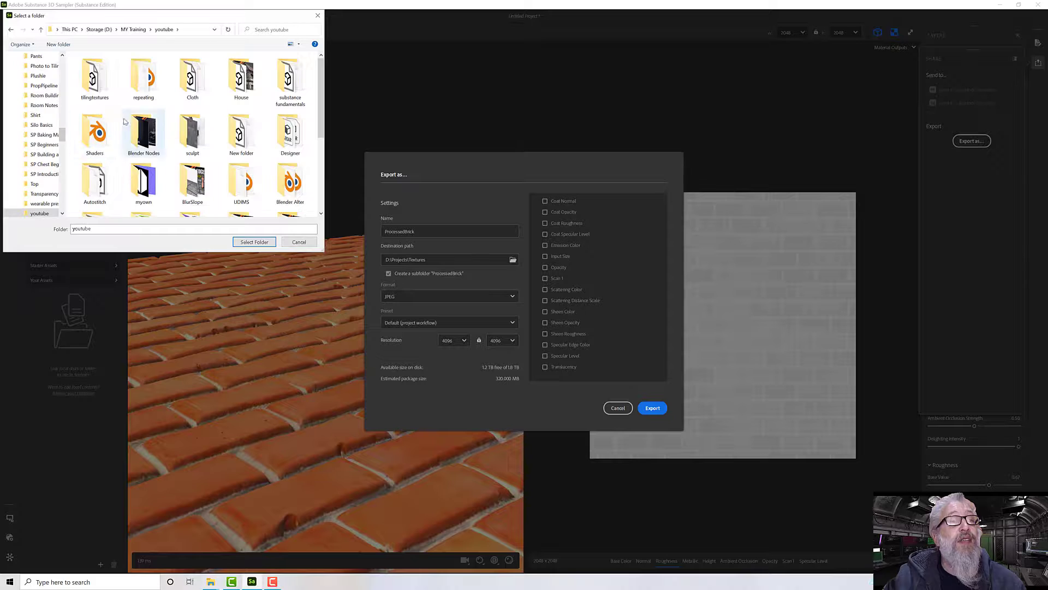
double_click(94, 83)
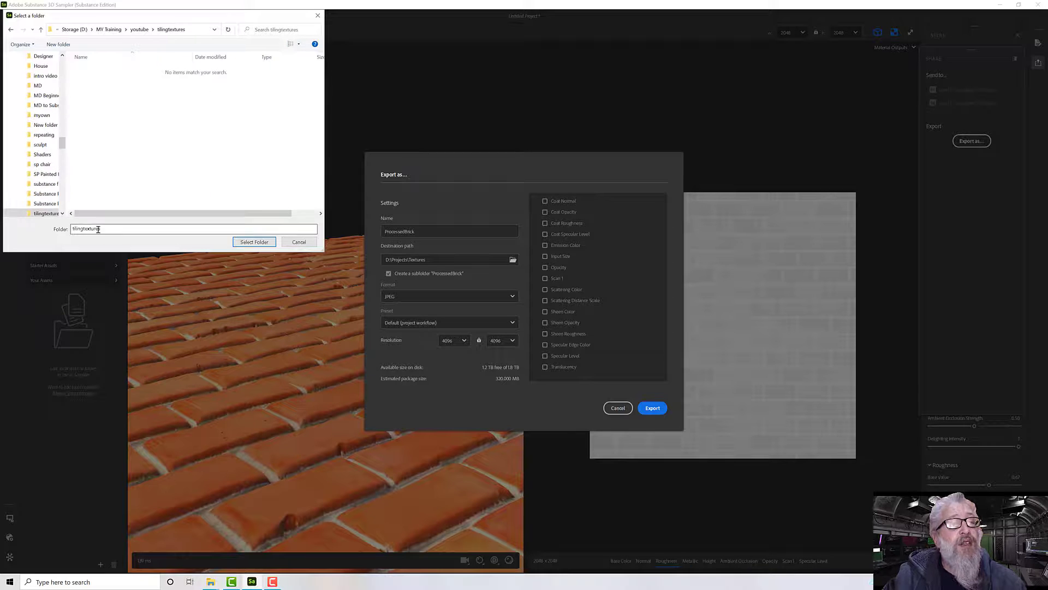
left_click(245, 242)
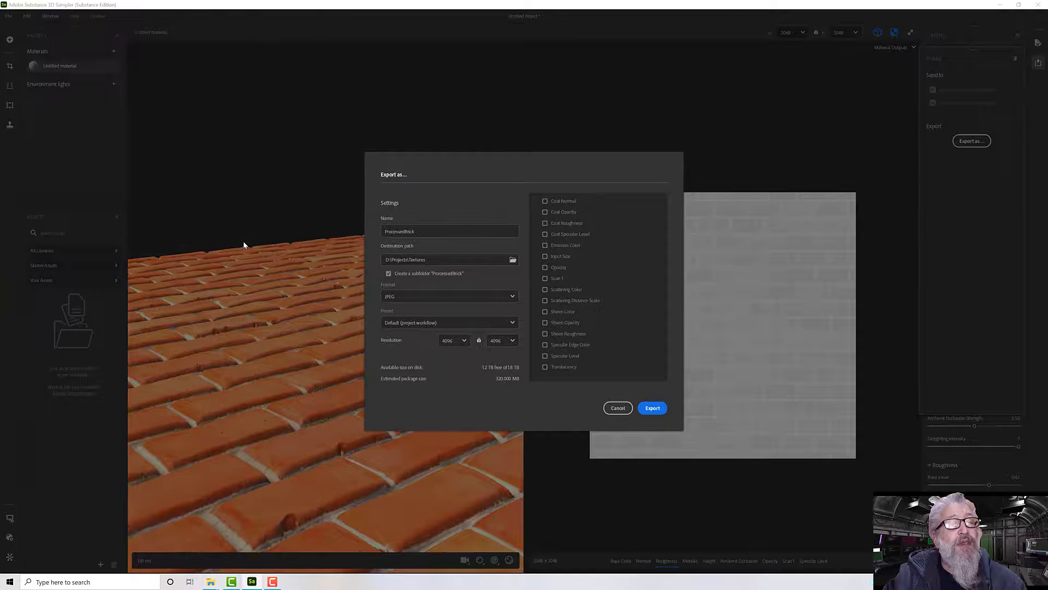
left_click(458, 340)
left_click(458, 430)
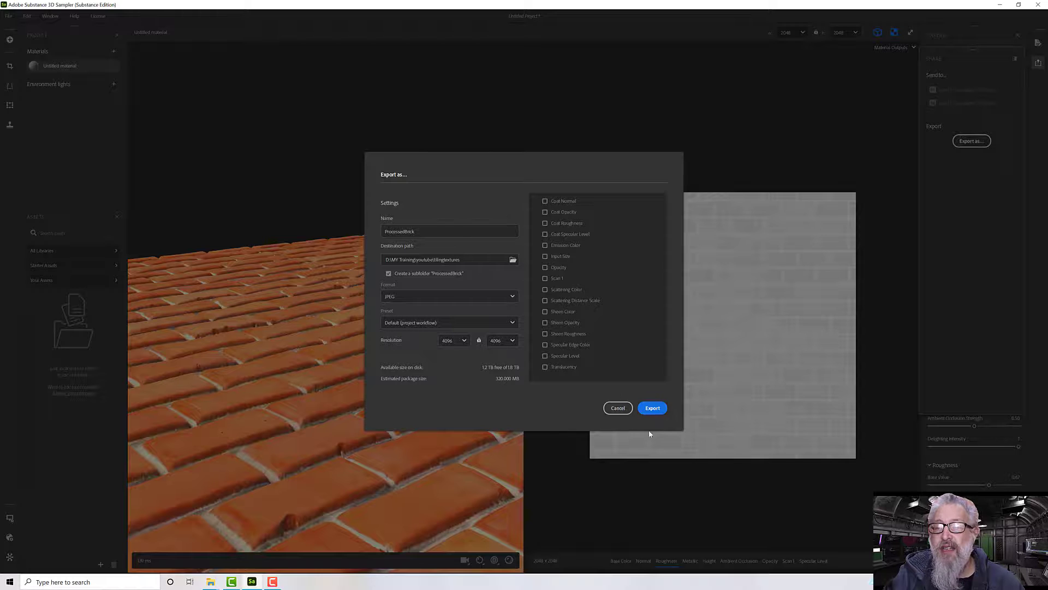
Export the ProcessedBrick JPEG maps, then open their output folder from the export queue
left_click(655, 413)
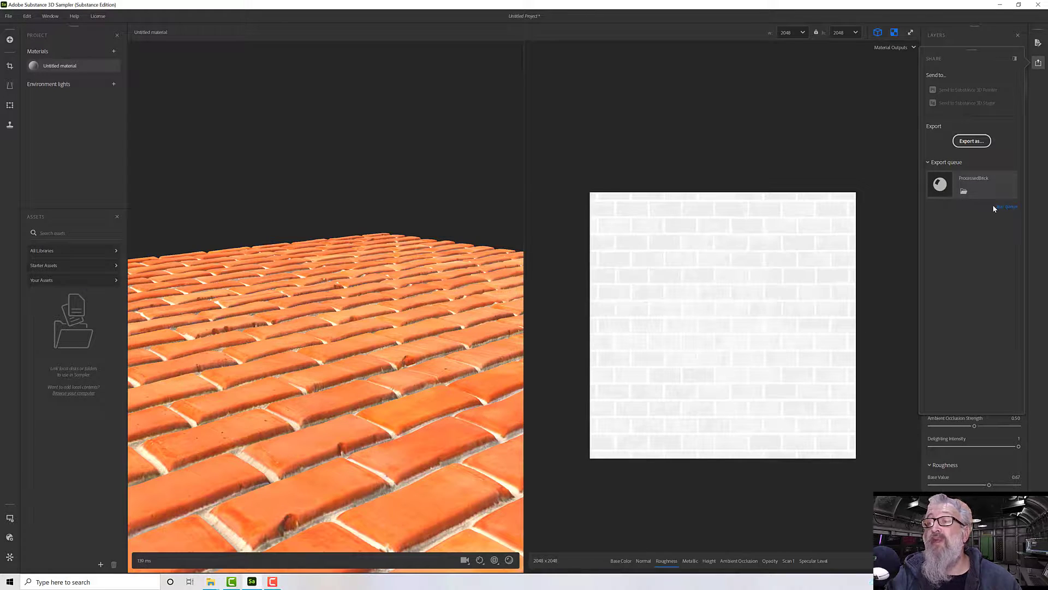
left_click(964, 192)
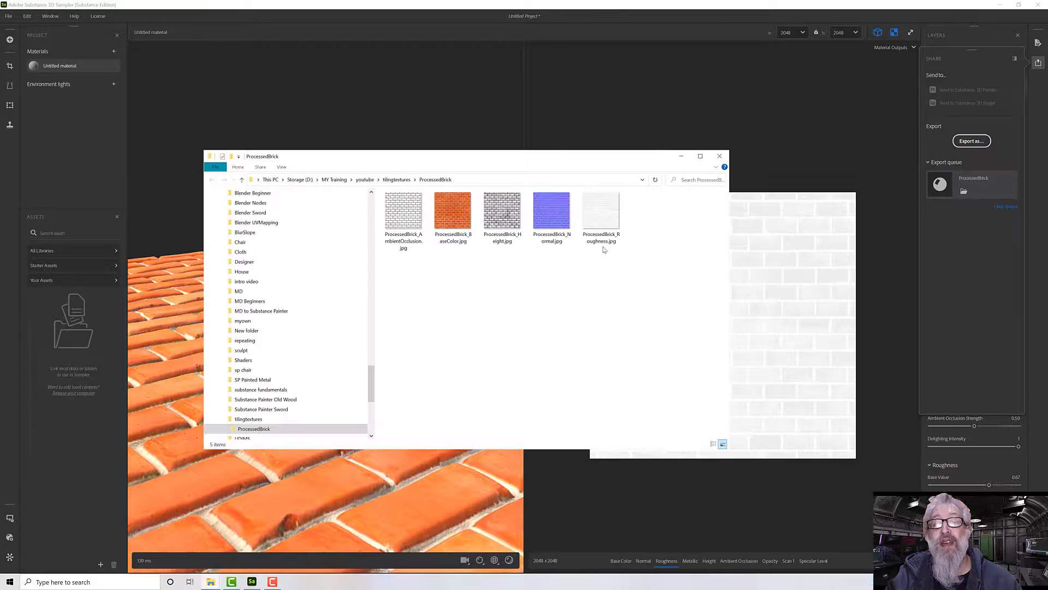
Maximize the ProcessedBrick folder window and display the five texture maps as extra large icons
double_click(501, 160)
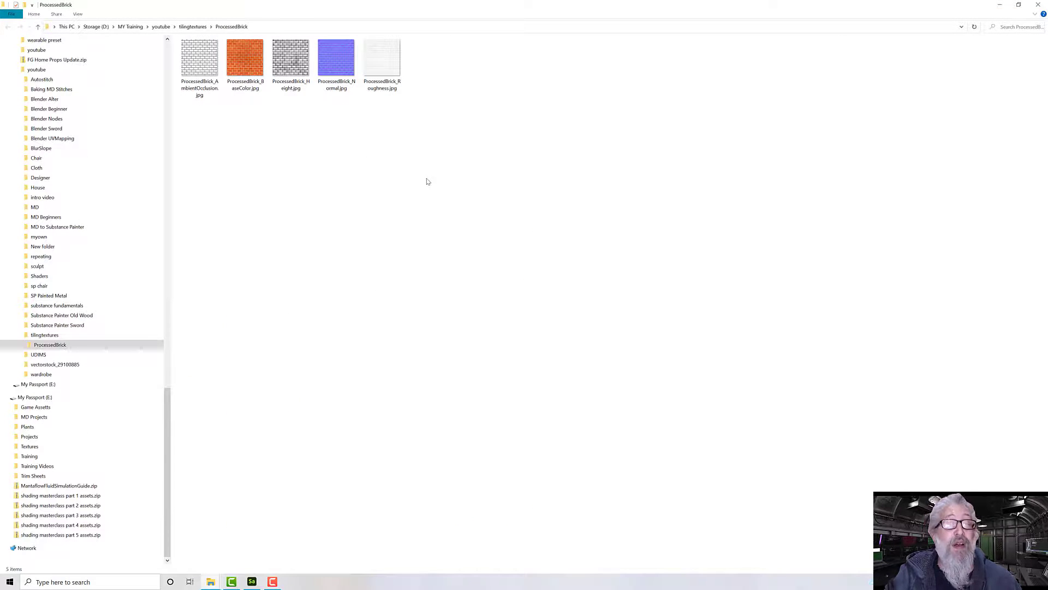
right_click(426, 178)
mouse_move(460, 184)
left_click(541, 184)
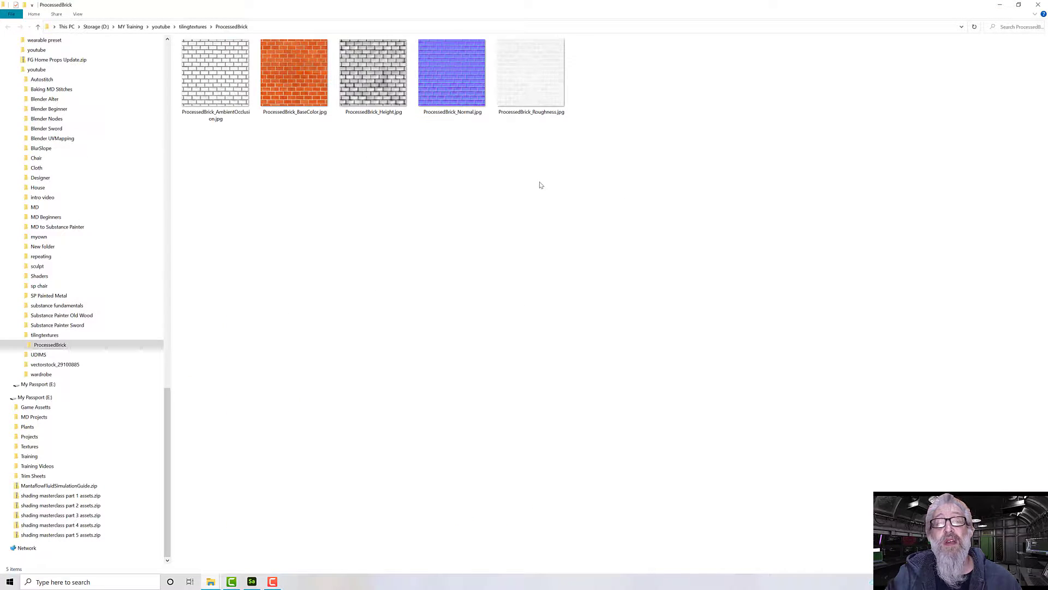